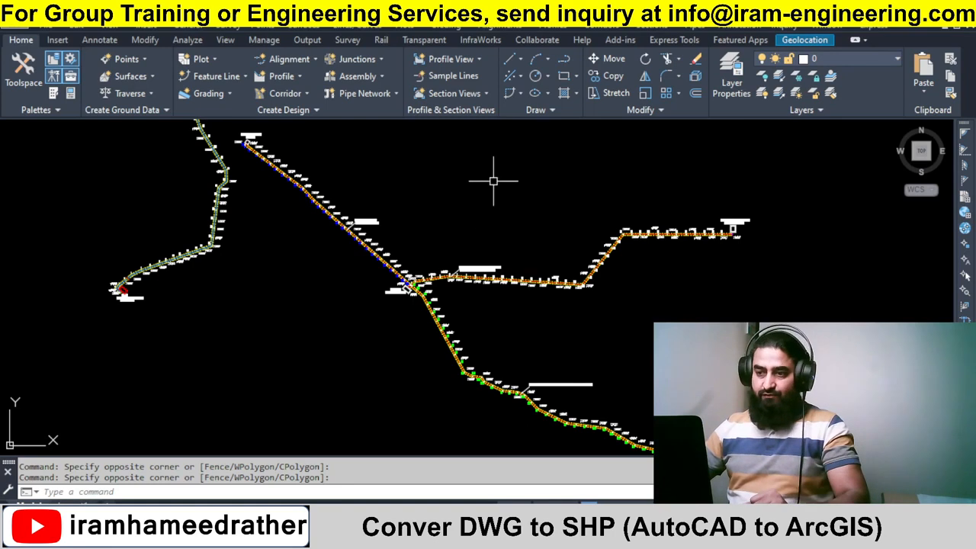
Zoom in around the substation junction and select the corridor lines to inspect which layer they belong to.
click(481, 190)
click(469, 209)
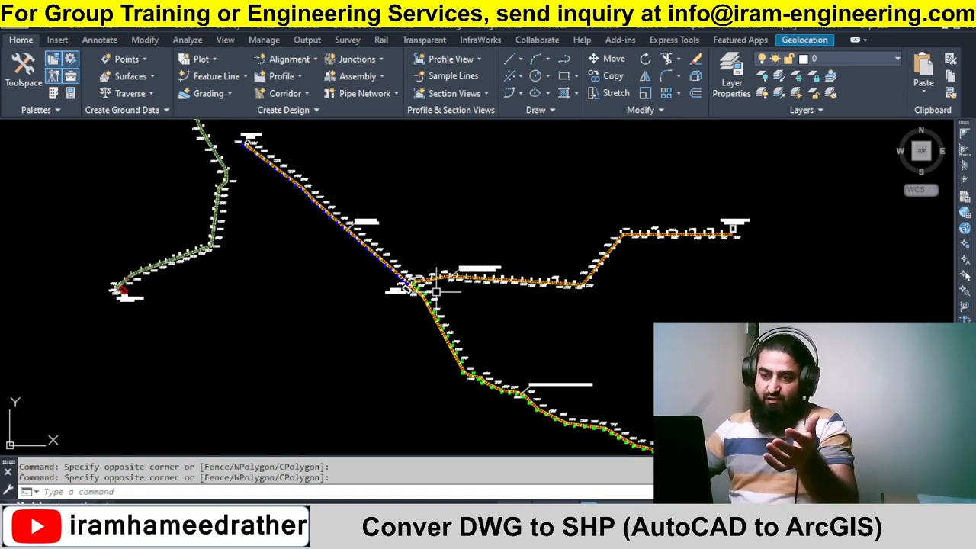
scroll(442, 292, up, 2)
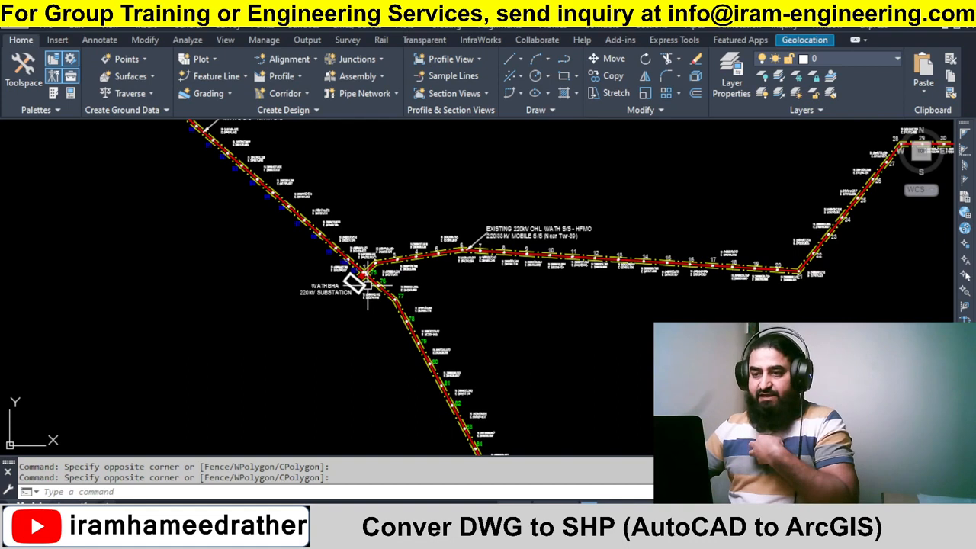
scroll(364, 274, up, 5)
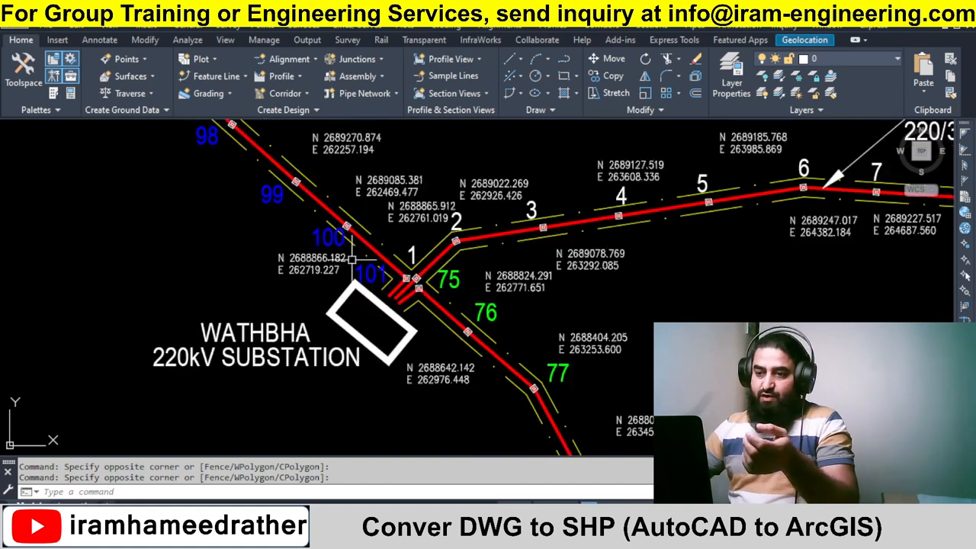
click(368, 233)
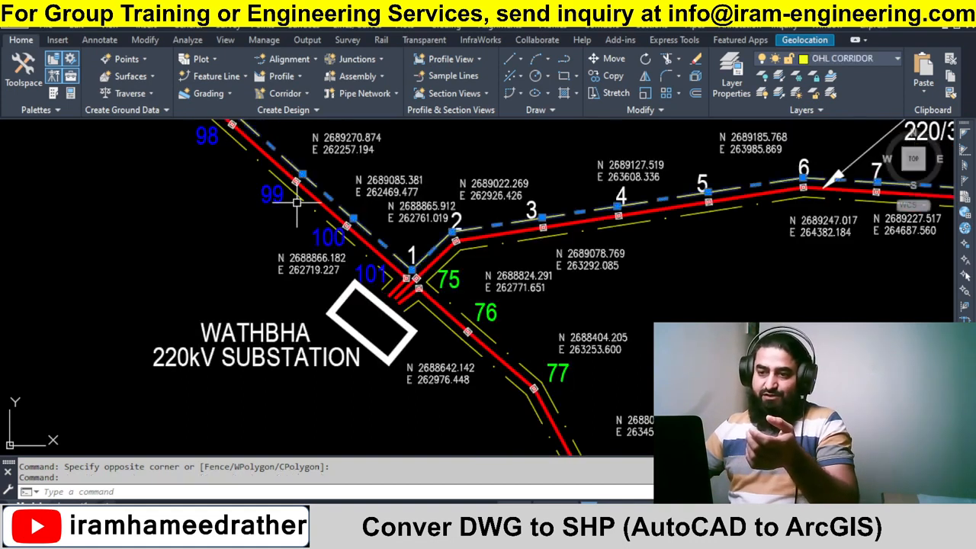
scroll(449, 347, down, 3)
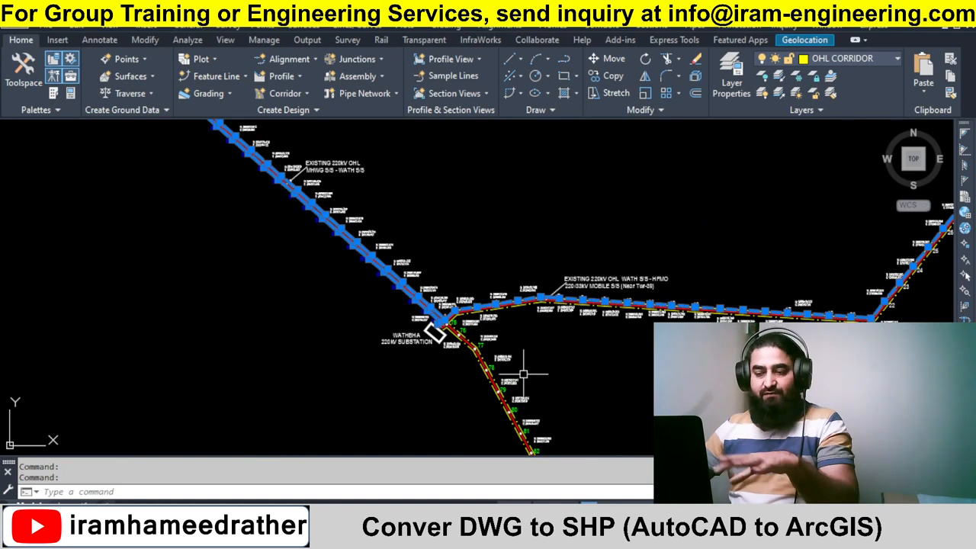
key(Escape)
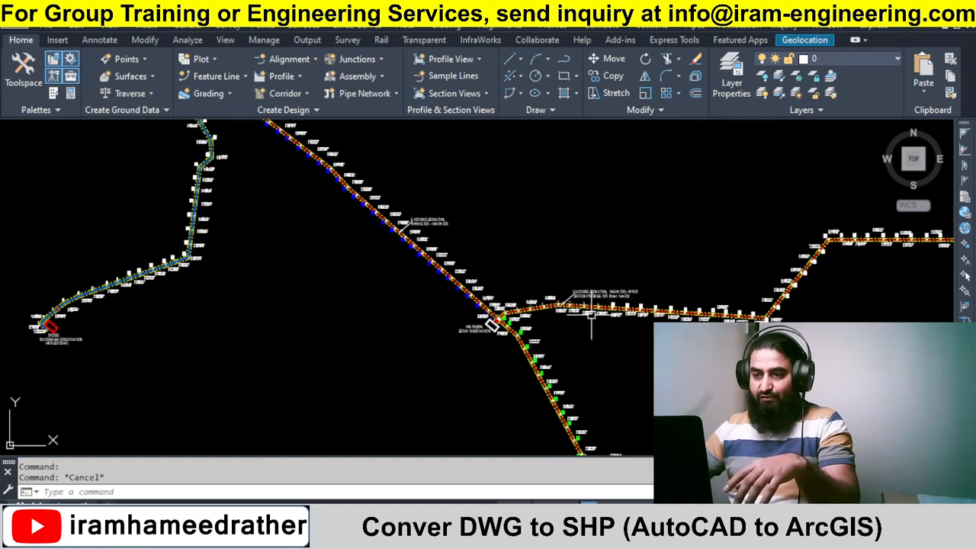
scroll(500, 244, down, 3)
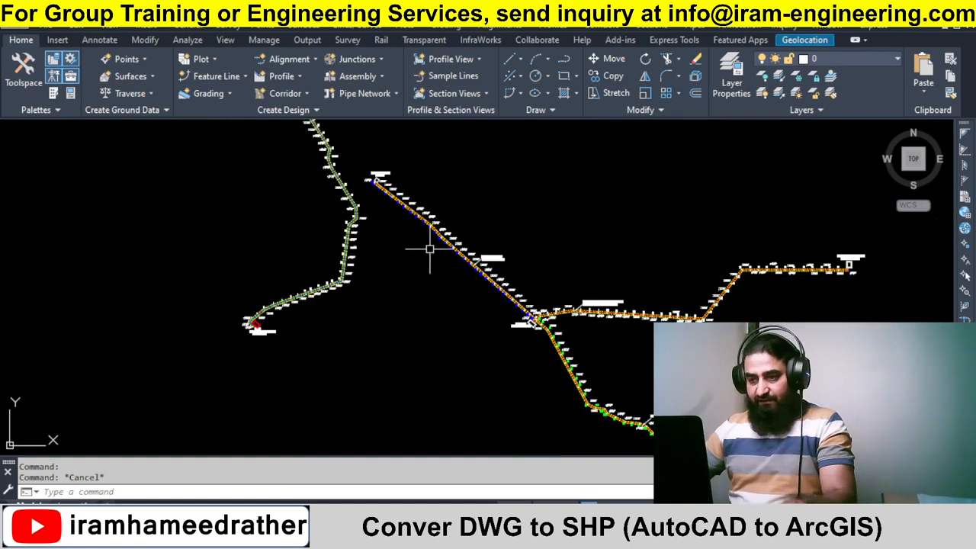
key(Escape)
scroll(441, 238, up, 5)
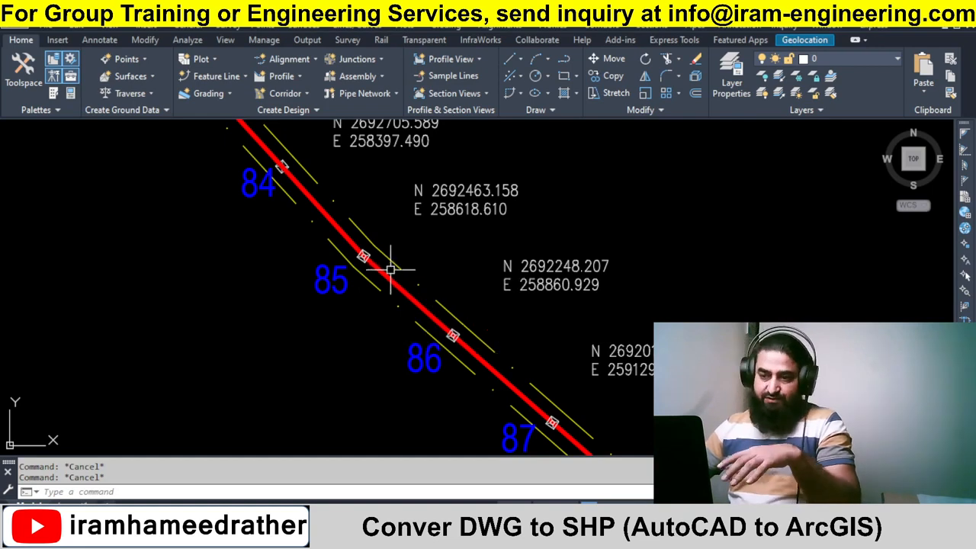
Inspect the line segments along the northwestern route by zooming in and selecting the corridor and transmission polylines.
click(392, 263)
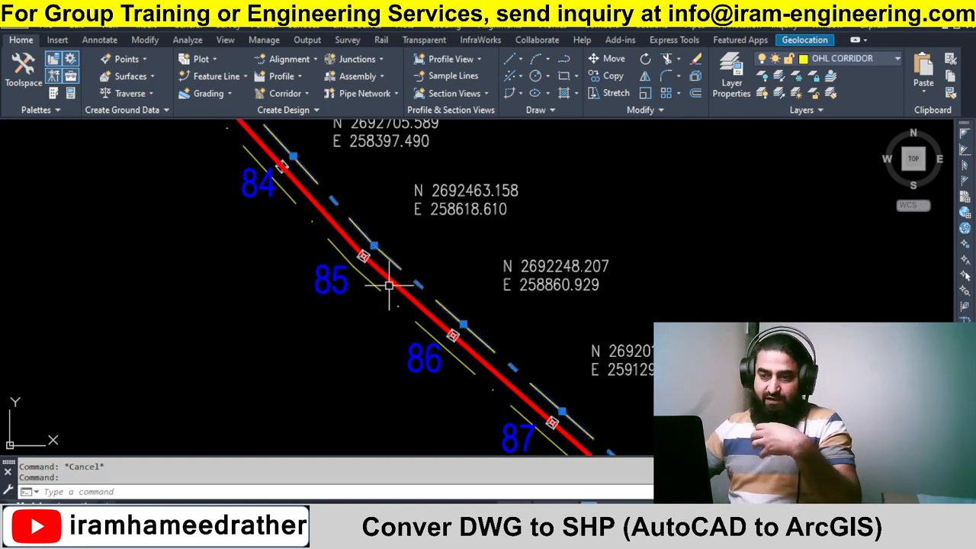
key(Escape)
key(Escape)
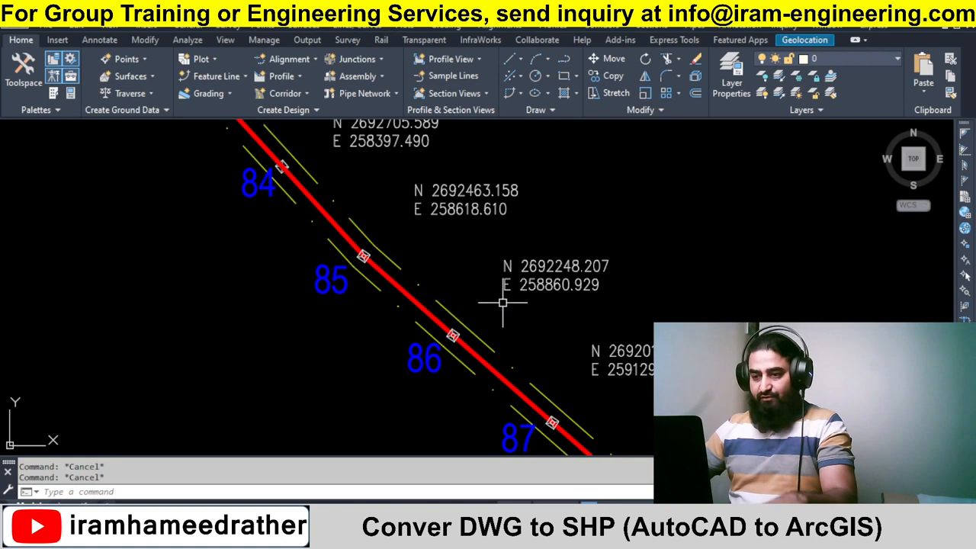
scroll(518, 303, down, 3)
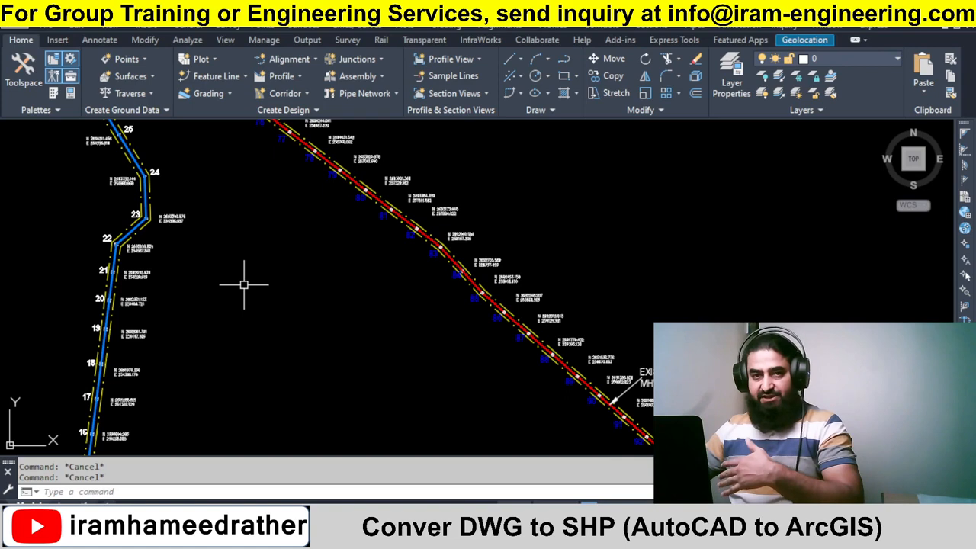
scroll(373, 236, up, 5)
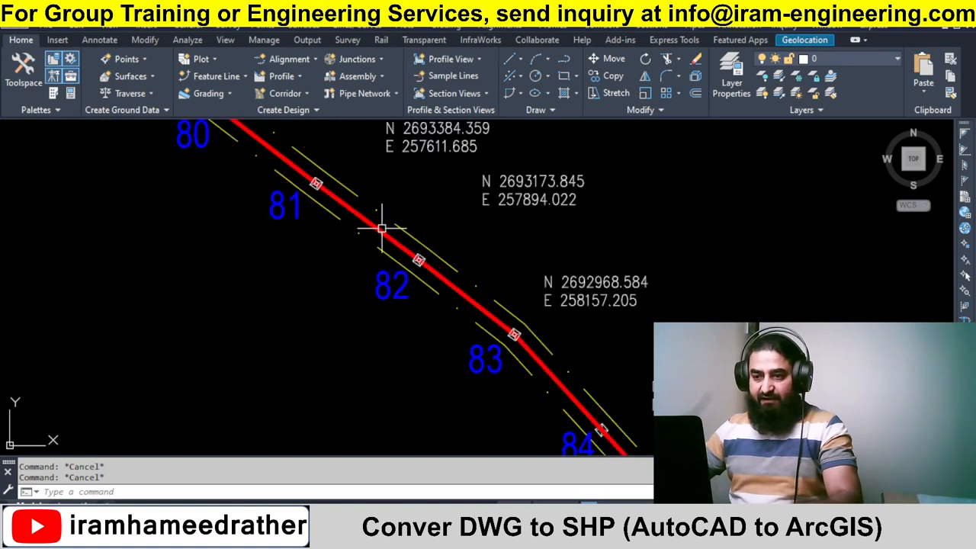
click(383, 237)
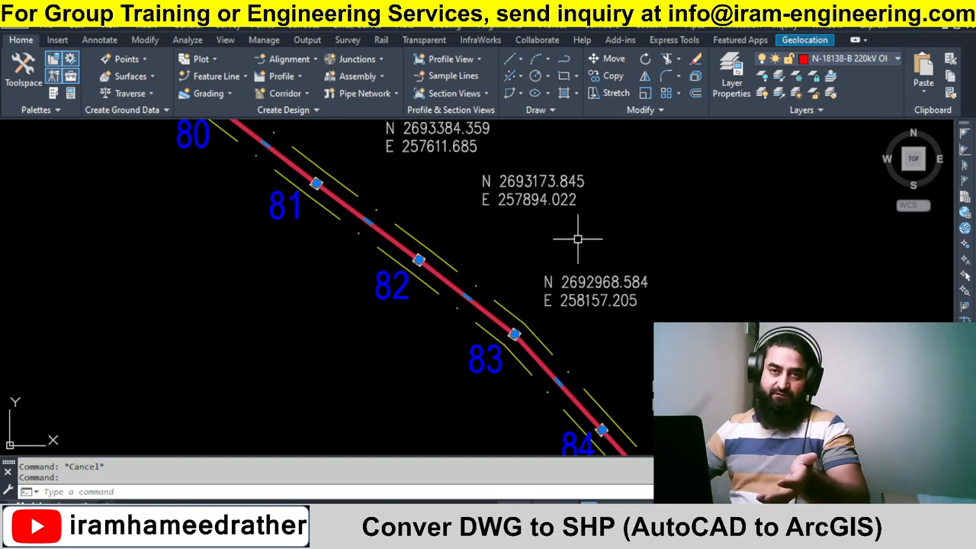
key(Escape)
scroll(595, 288, down, 5)
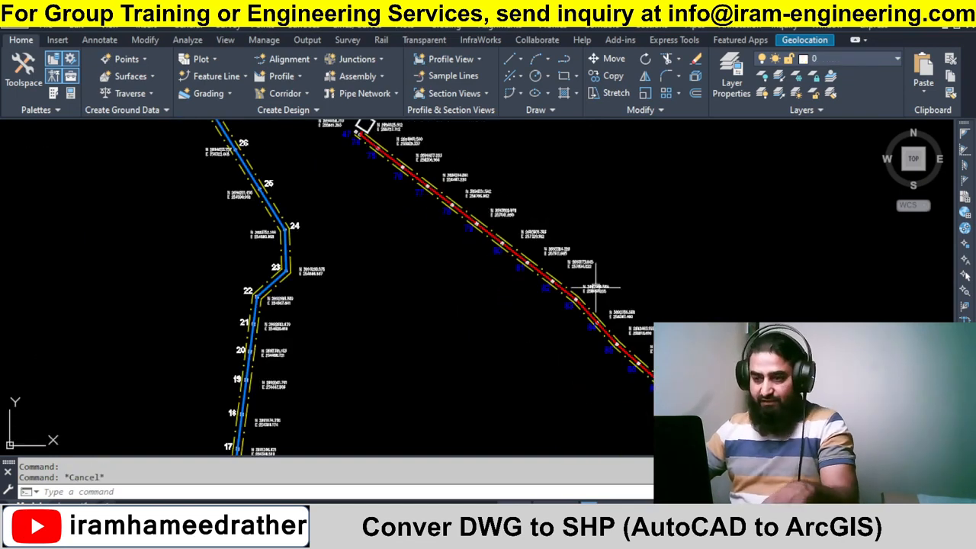
click(475, 366)
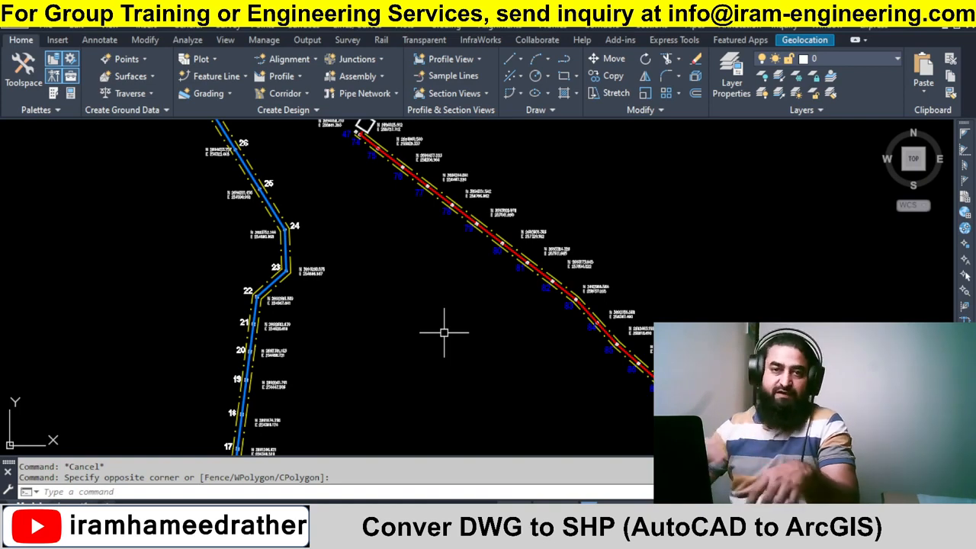
click(426, 379)
click(400, 343)
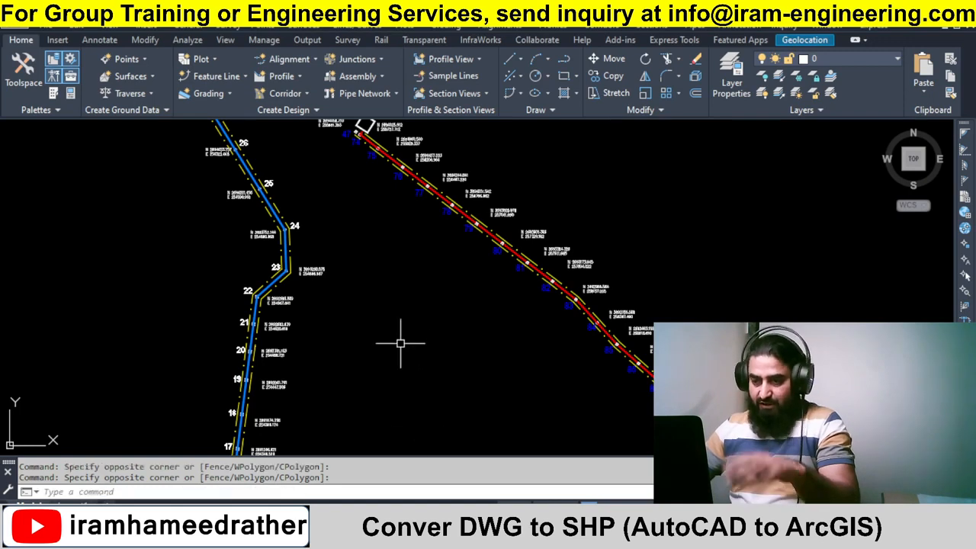
text(MAPEXPORT)
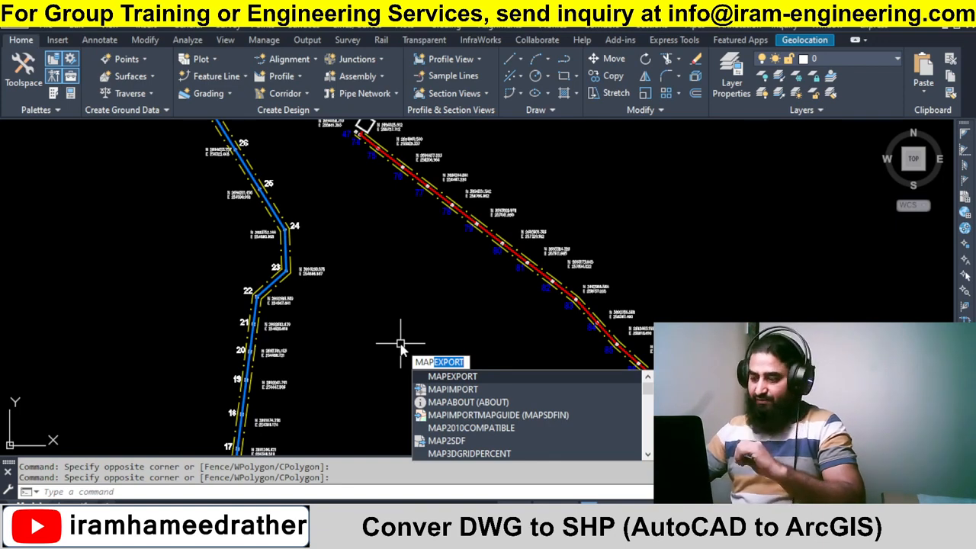
key(Return)
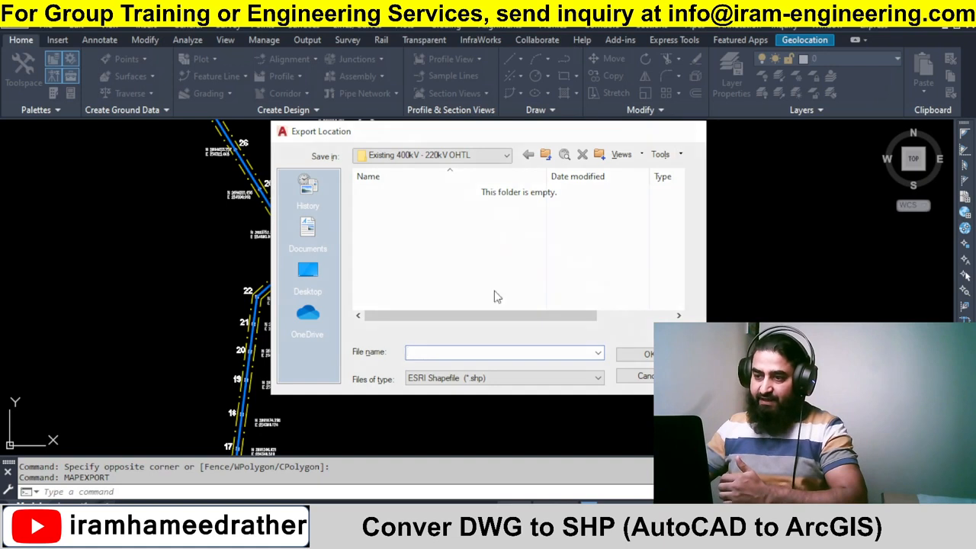
key(Escape)
click(444, 279)
click(423, 330)
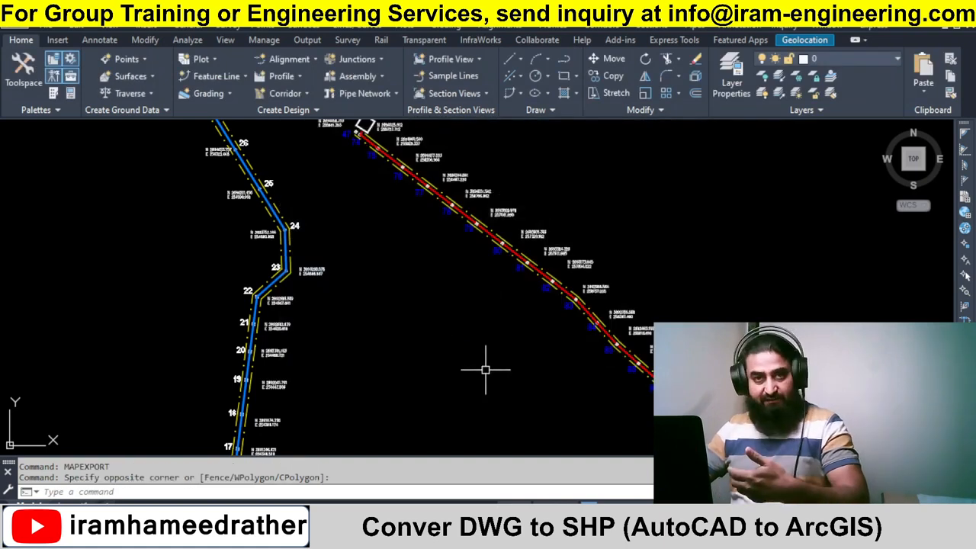
click(488, 392)
click(453, 339)
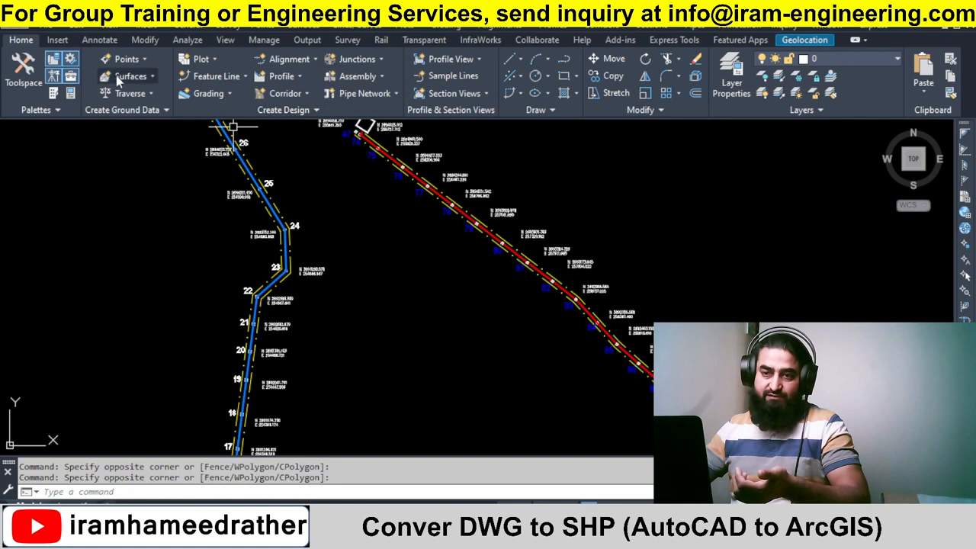
Review the drawing's coordinate system zone in Drawing Settings from Toolspace and close the dialog without changes.
click(25, 70)
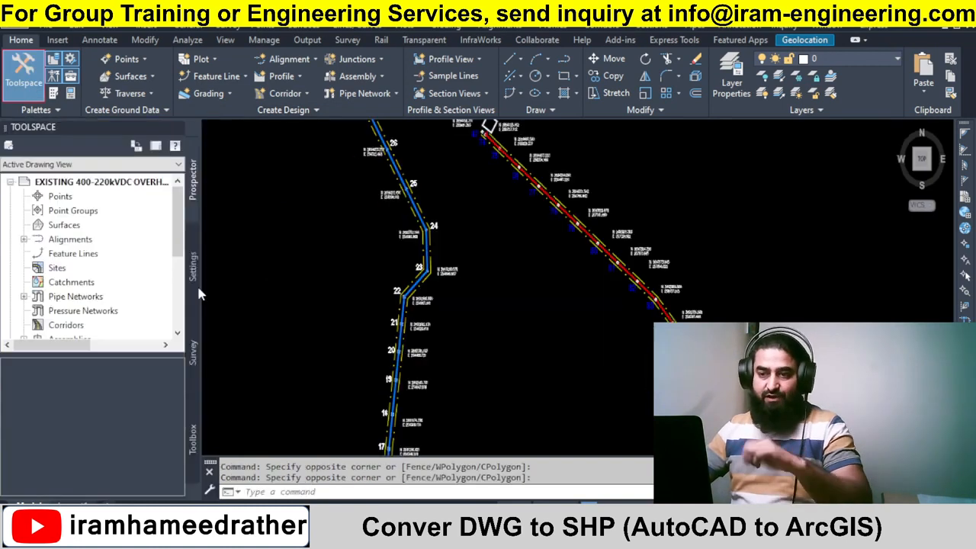
click(194, 271)
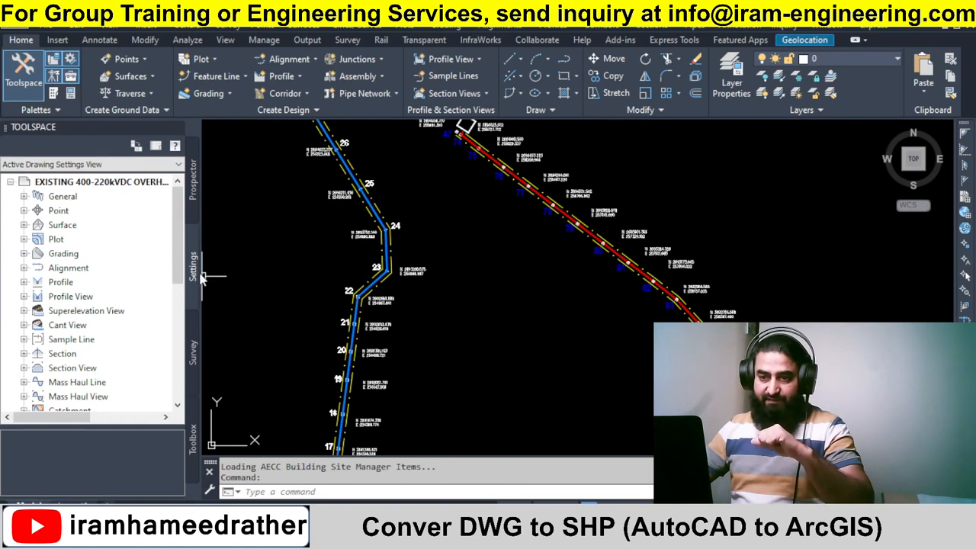
click(84, 181)
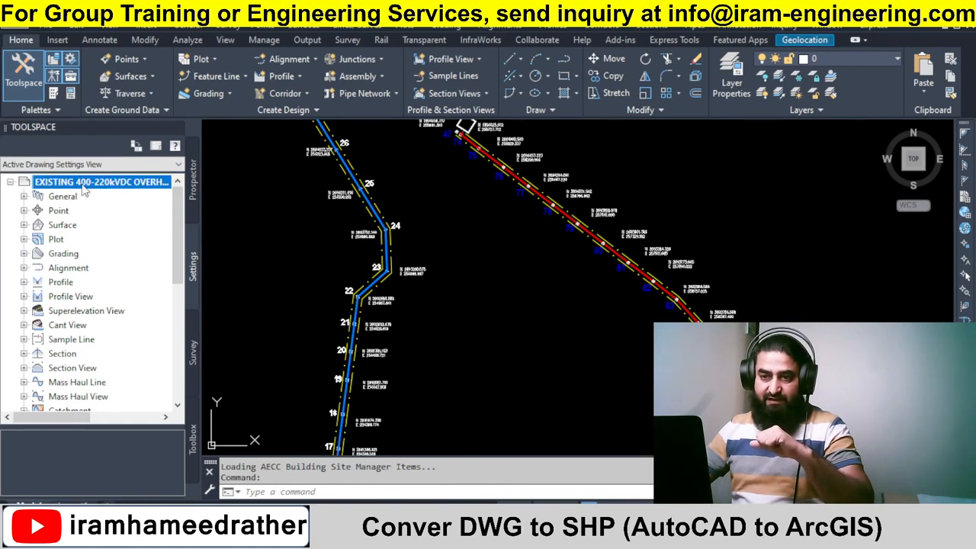
right_click(83, 183)
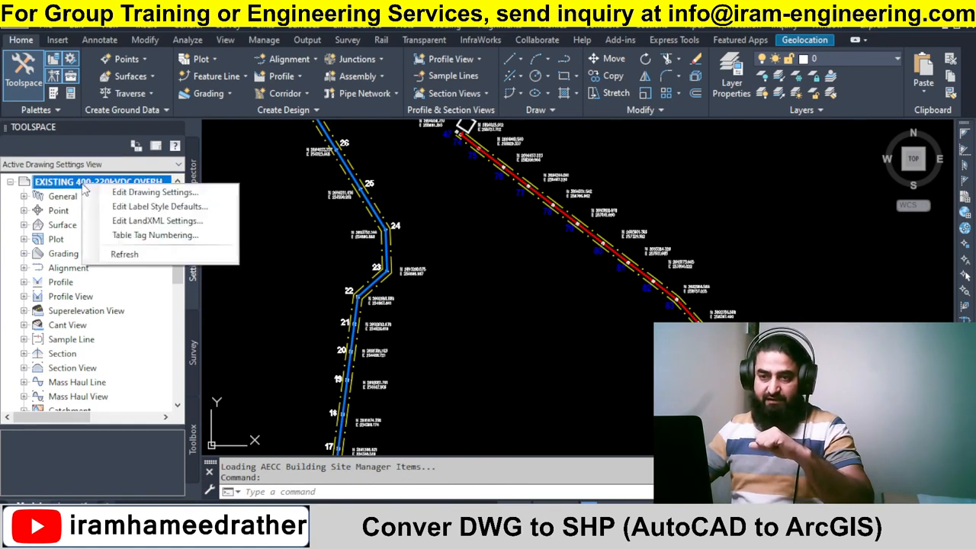
click(134, 192)
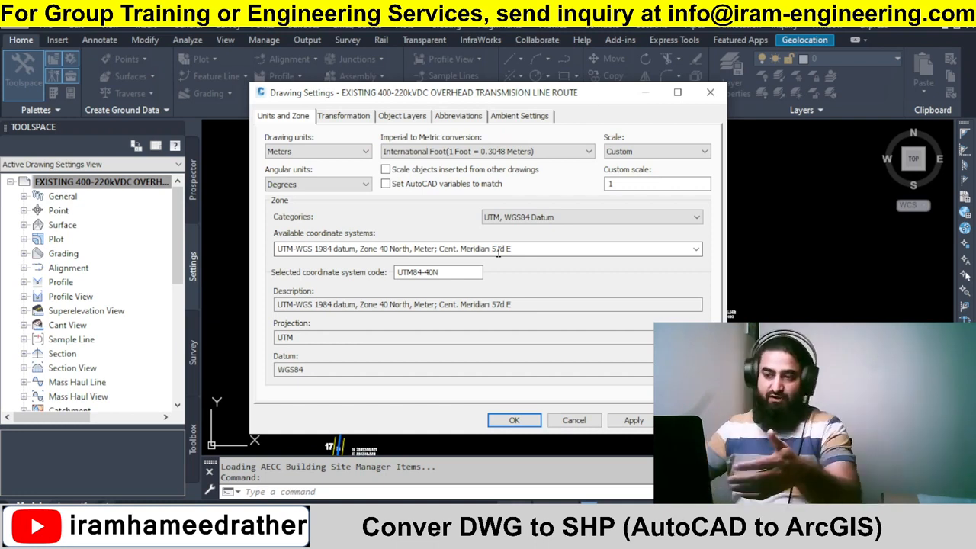
click(695, 249)
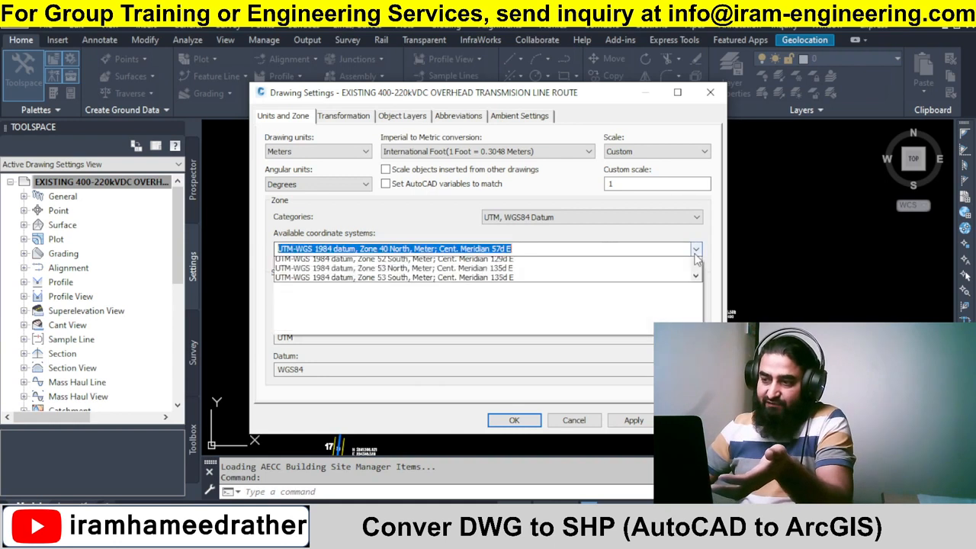
click(698, 249)
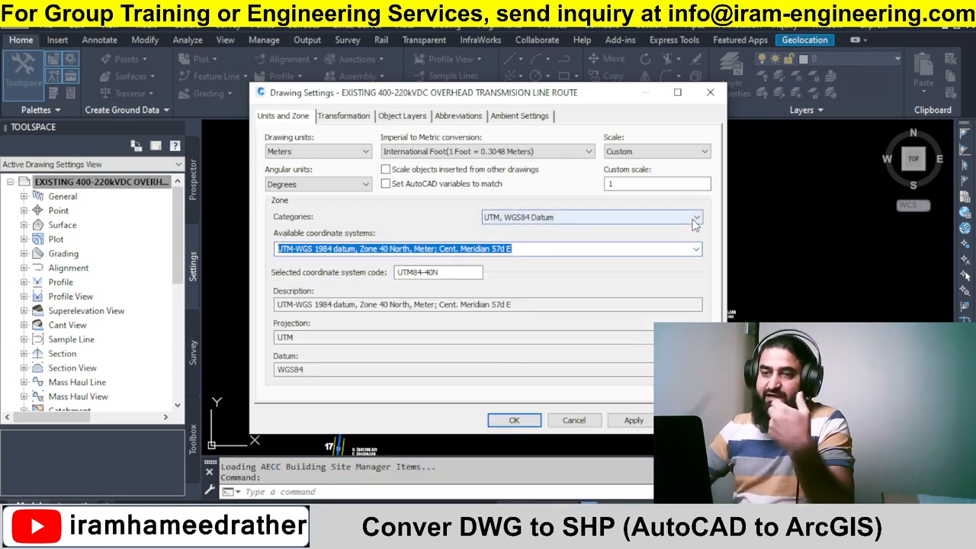
click(695, 217)
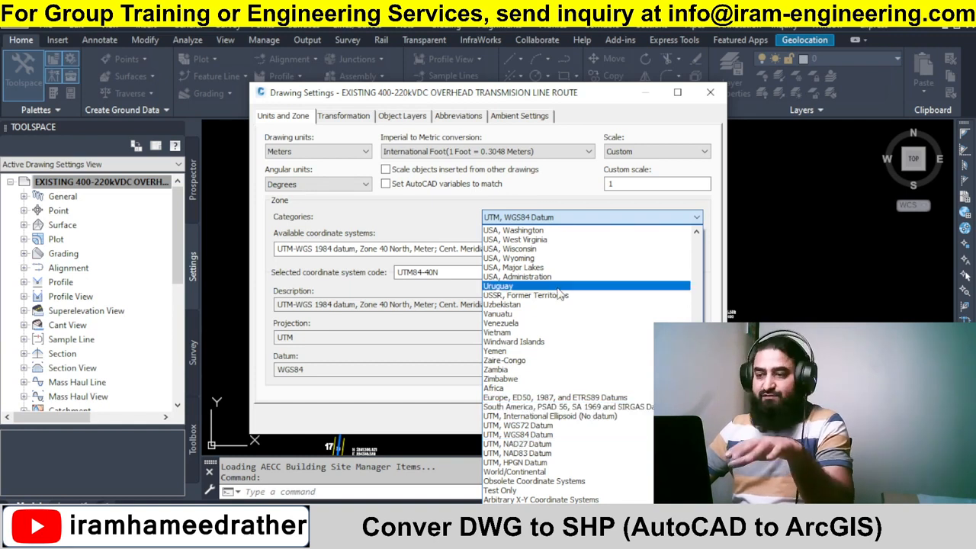
click(469, 222)
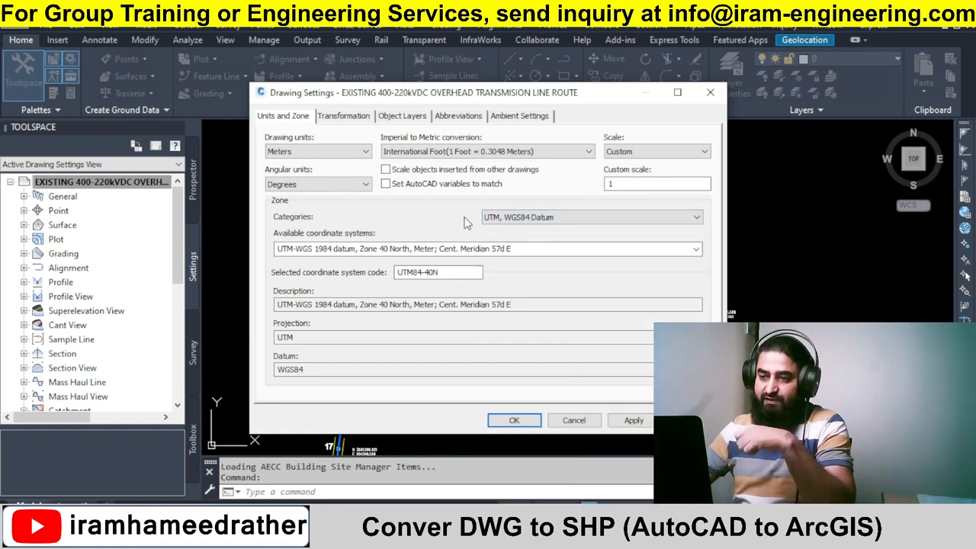
click(574, 420)
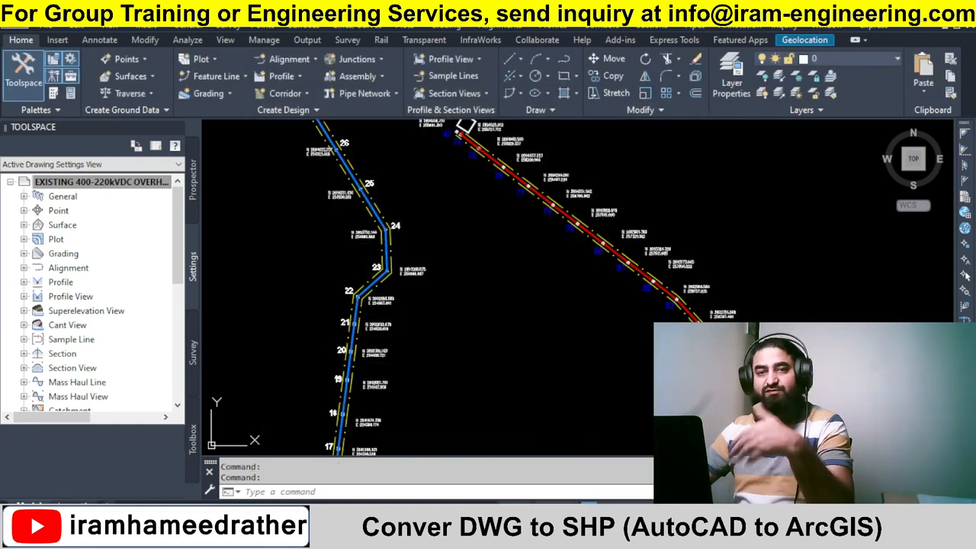
Run MAPEXPORT and save an ESRI shapefile named 400-220kV Corridor in the Existing 400kV - 220kV OHTL folder.
click(579, 317)
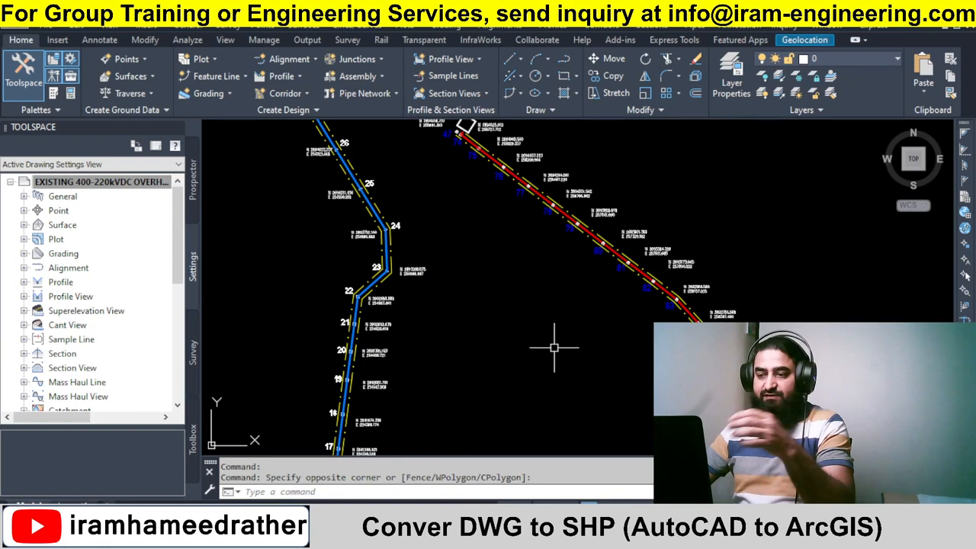
text(ma)
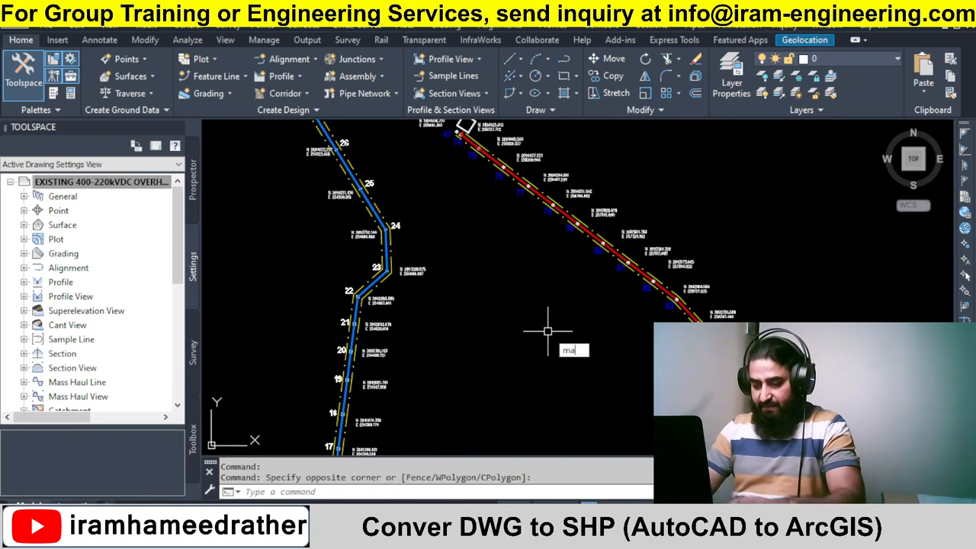
text(p)
key(Return)
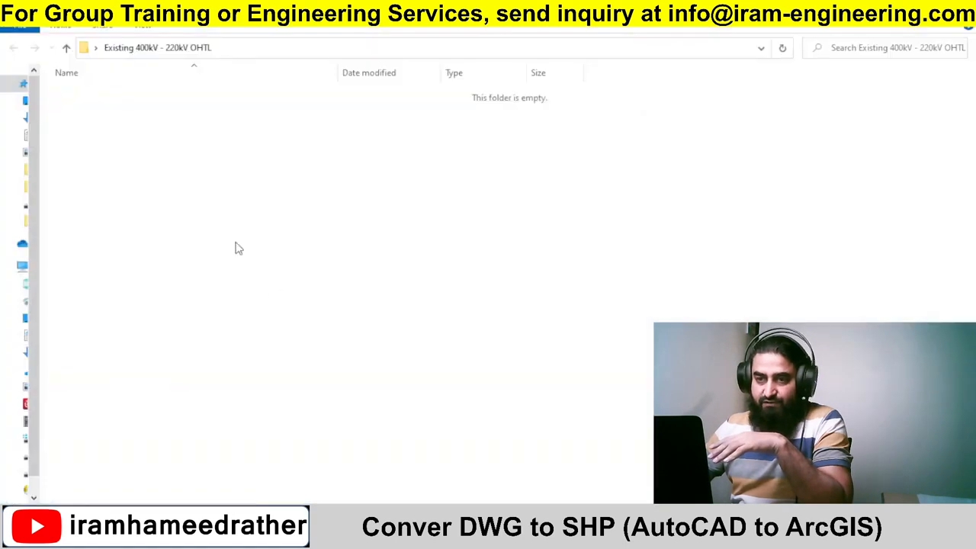
drag(214, 169, 384, 289)
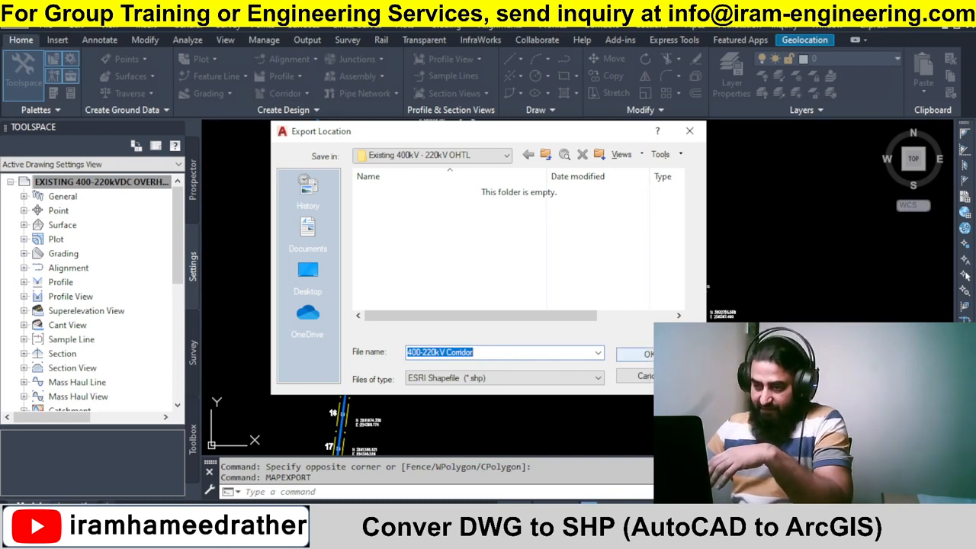
click(638, 354)
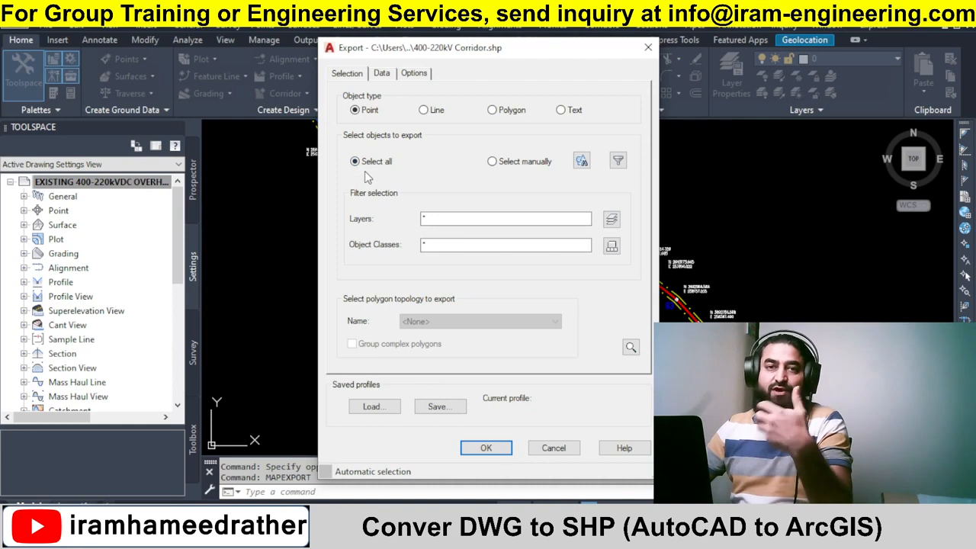
Set the export object type to Line.
click(424, 109)
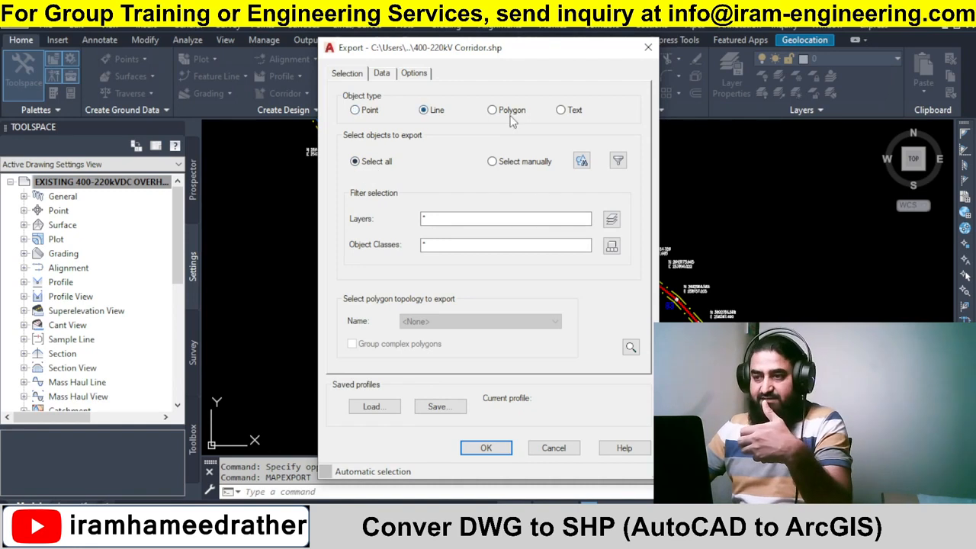
click(510, 111)
click(568, 113)
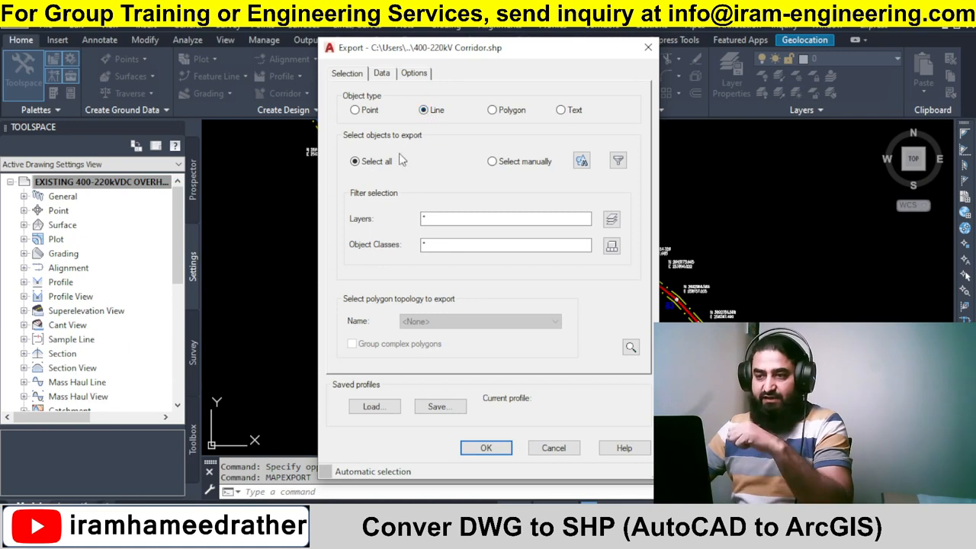
Manually select the six transmission line polylines along all routes and confirm the export.
click(582, 160)
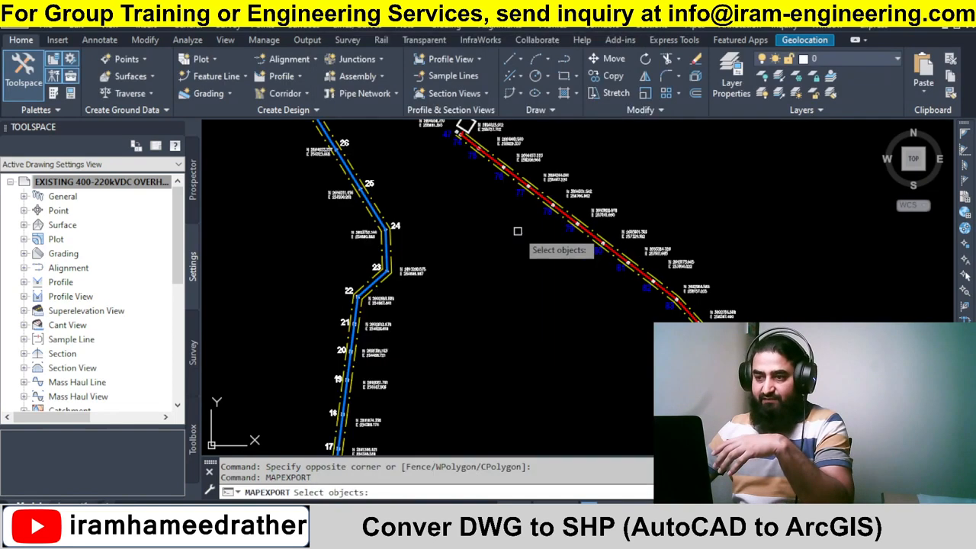
scroll(376, 255, up, 3)
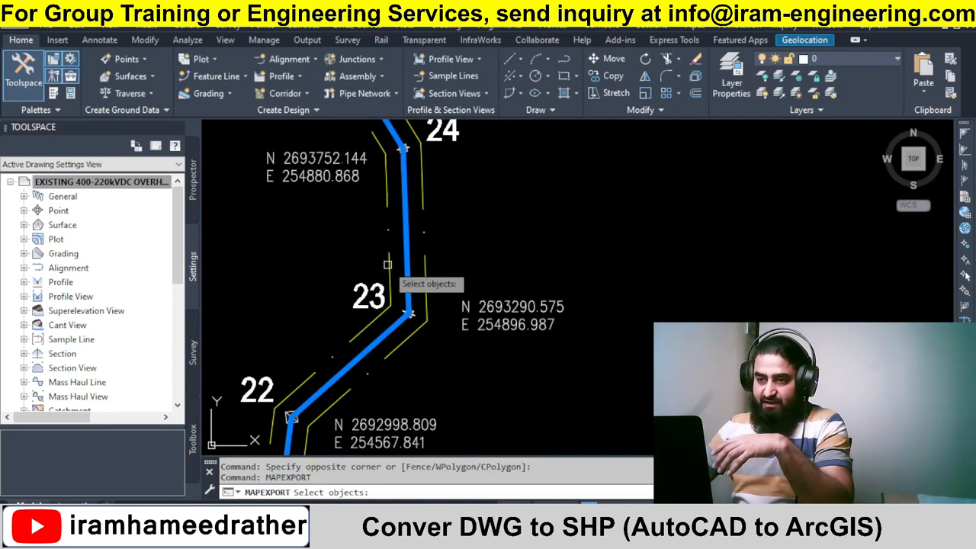
click(413, 263)
click(412, 338)
scroll(415, 354, down, 3)
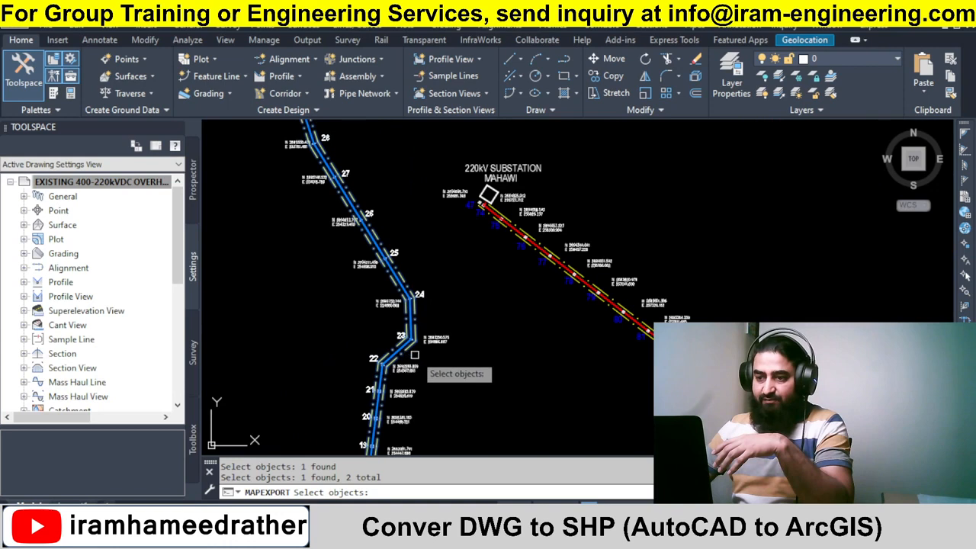
scroll(526, 255, up, 3)
click(504, 306)
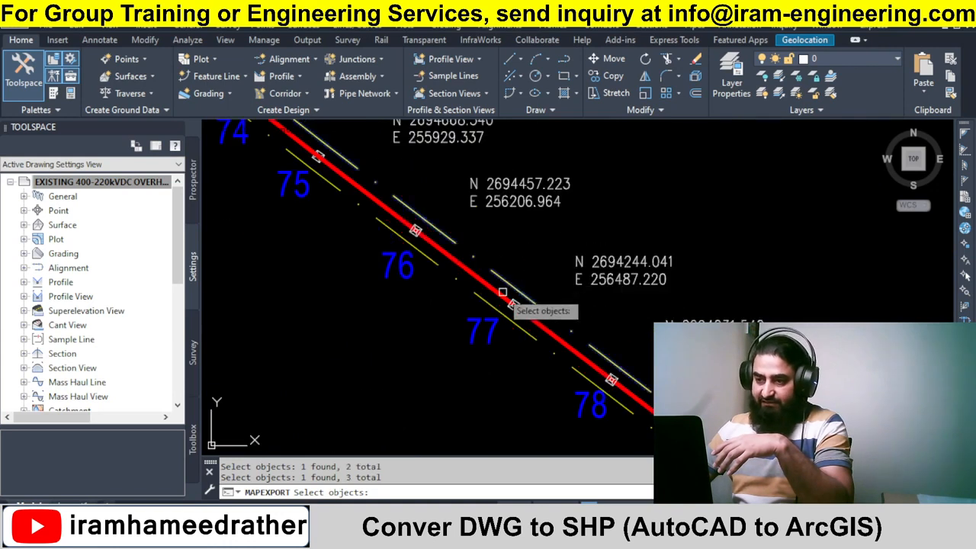
click(485, 303)
scroll(442, 222, down, 5)
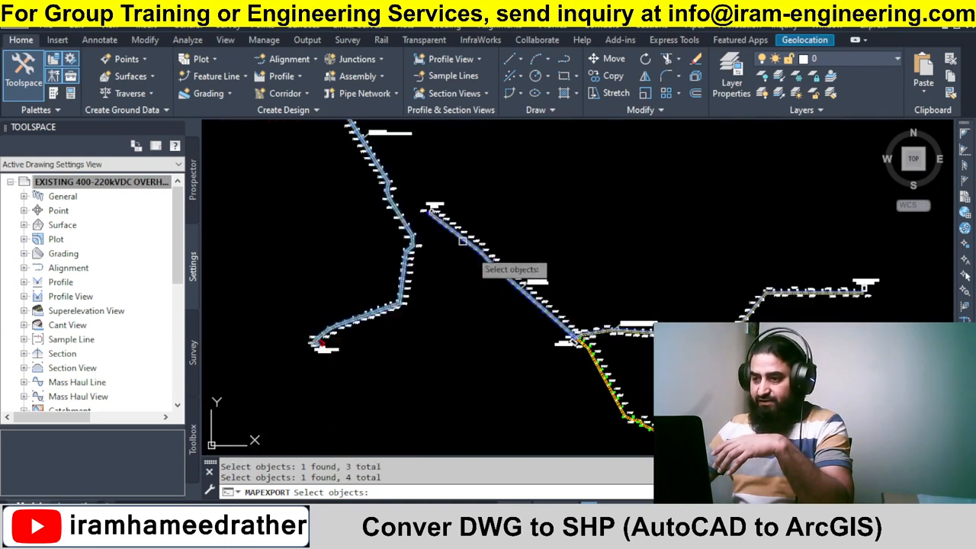
scroll(439, 301, up, 5)
click(445, 297)
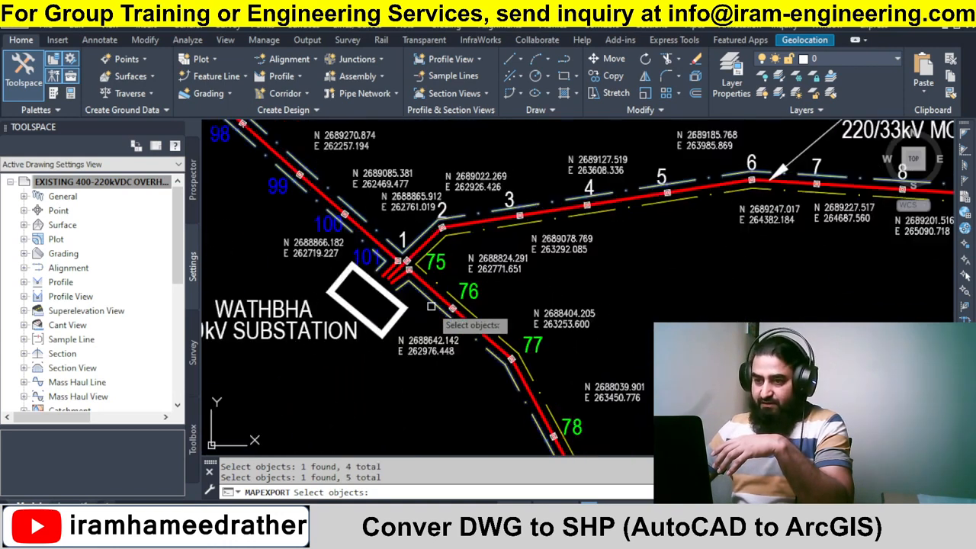
click(471, 264)
scroll(473, 266, down, 5)
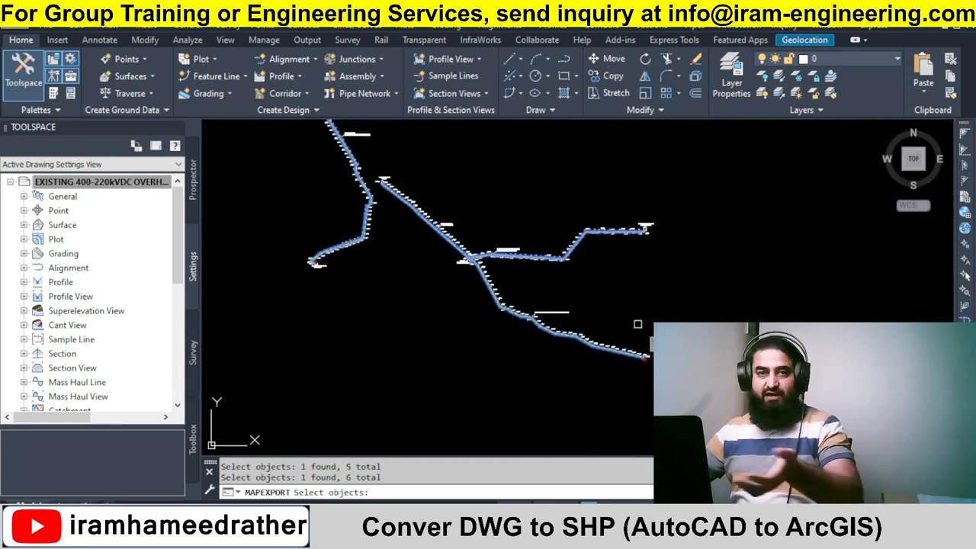
key(Return)
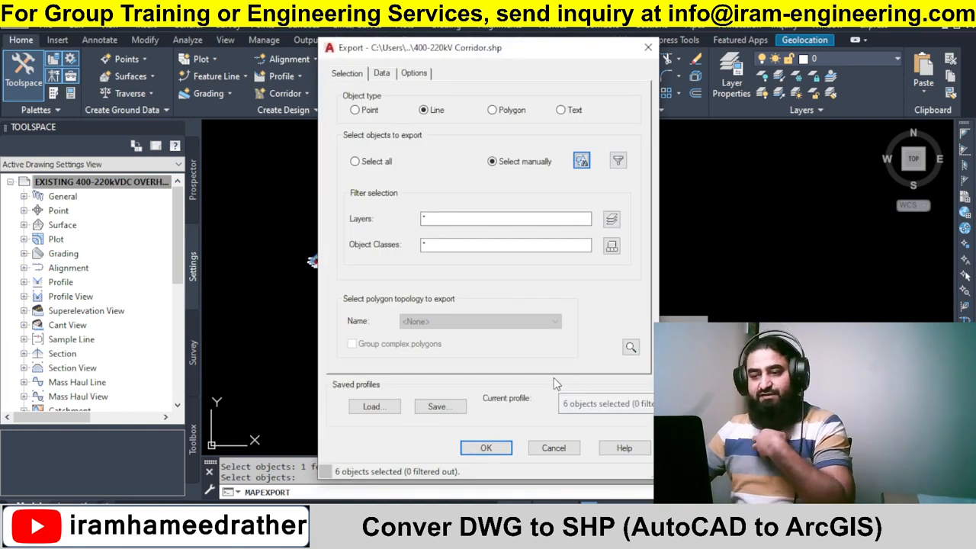
click(486, 448)
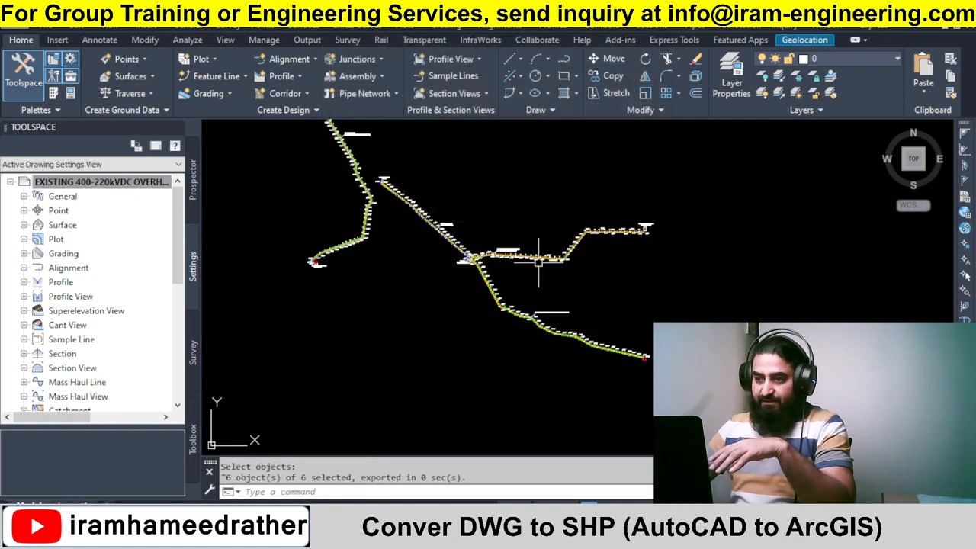
Examine the exported shapefile component files in the Existing 400kV - 220kV OHTL folder.
click(394, 291)
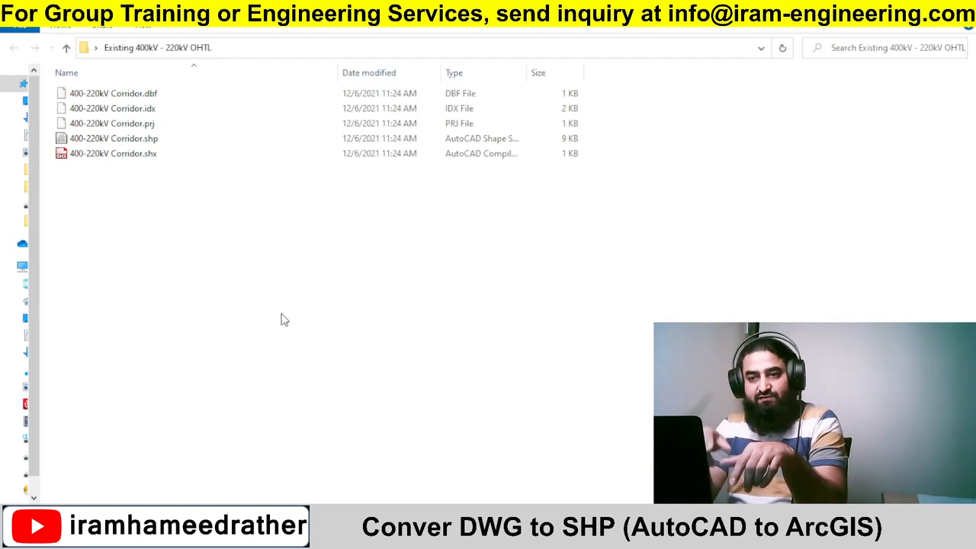
drag(180, 259, 135, 88)
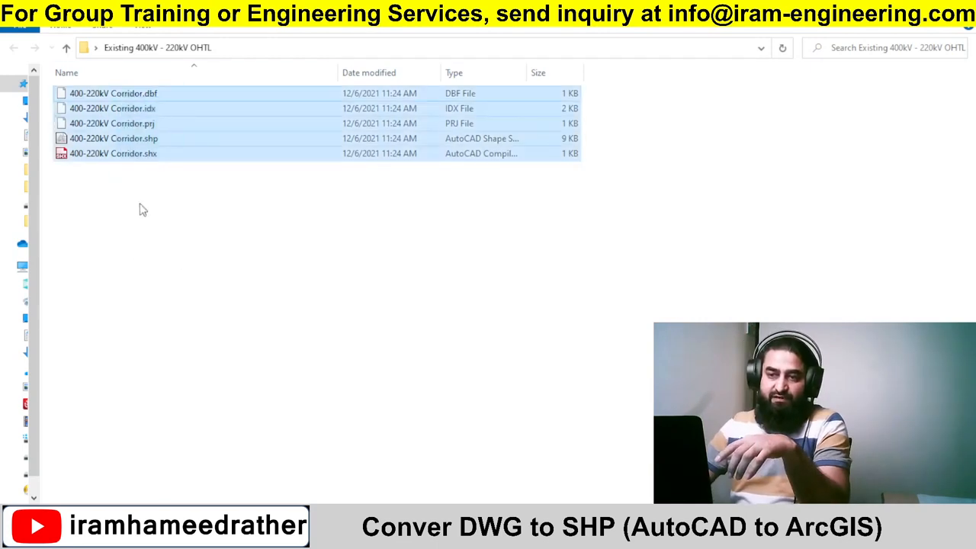
click(137, 251)
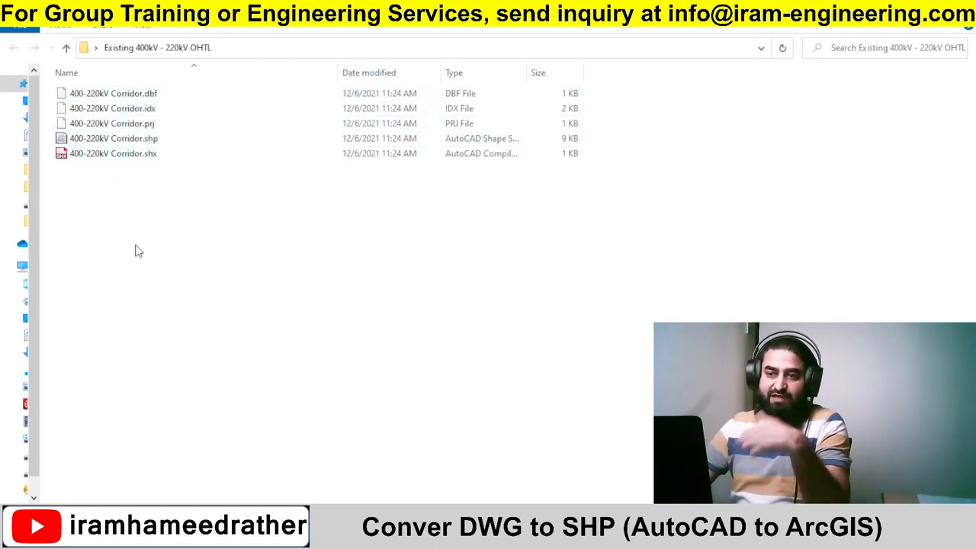
click(152, 144)
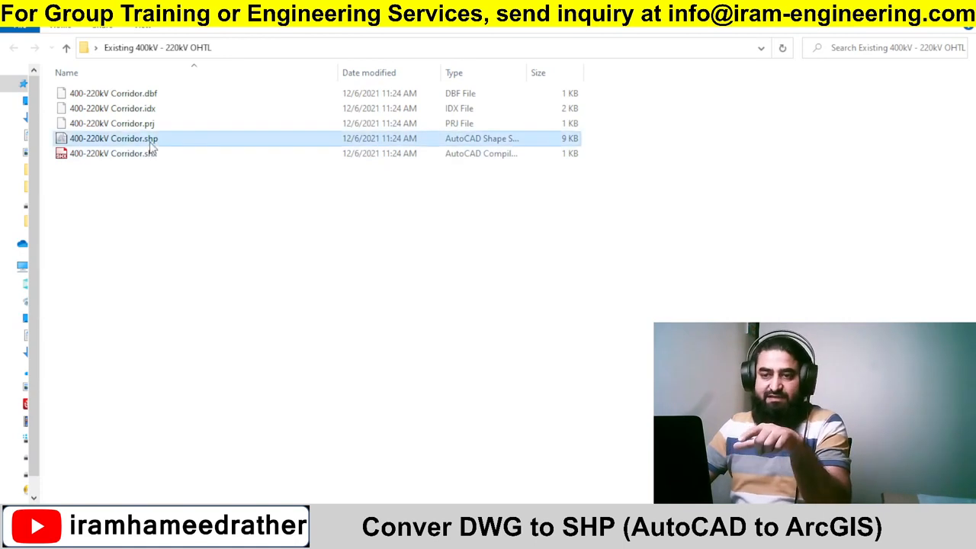
drag(169, 206, 123, 87)
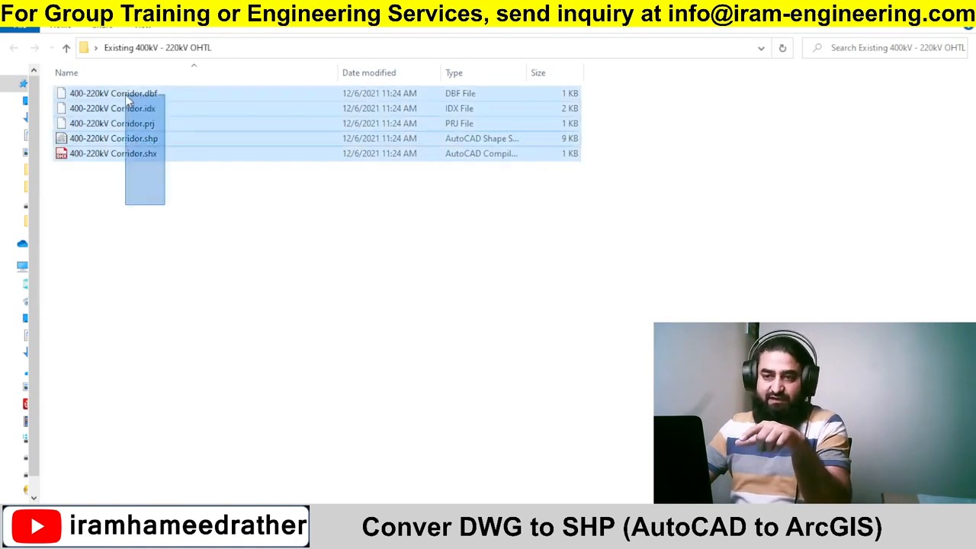
click(180, 230)
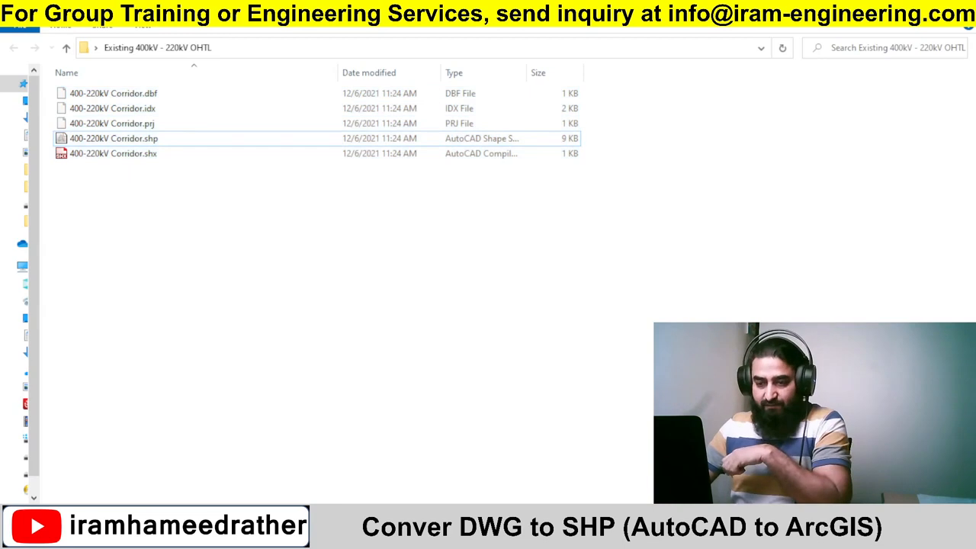
Switch back to AutoCAD, rerun MAPEXPORT and save an ESRI shapefile named 400-220kV OHTL C-L in the same folder.
key(alt+Tab)
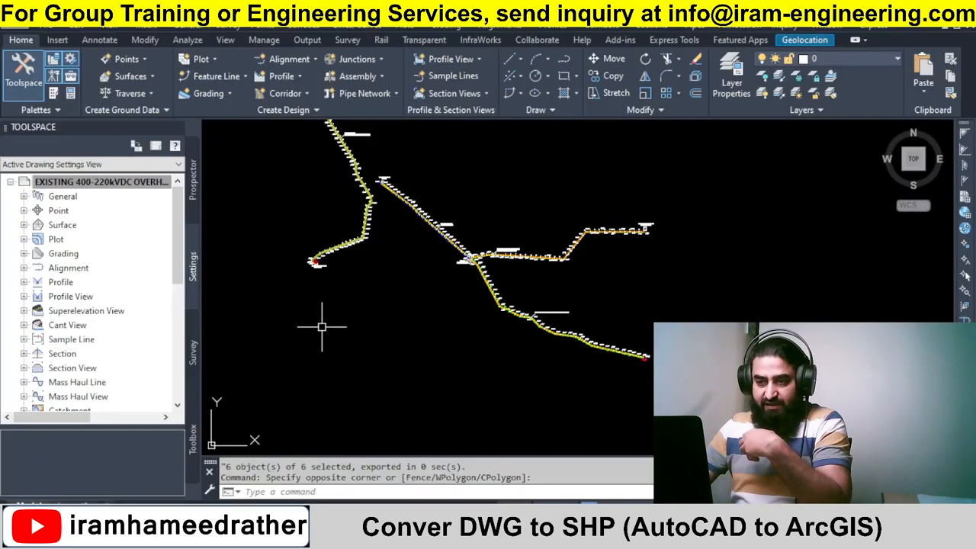
click(395, 304)
click(427, 341)
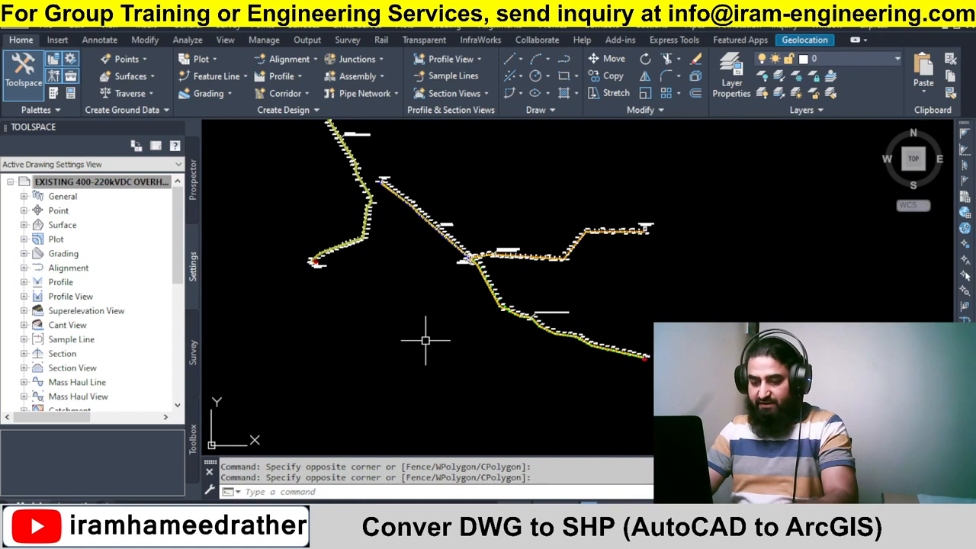
text(e)
key(BackSpace)
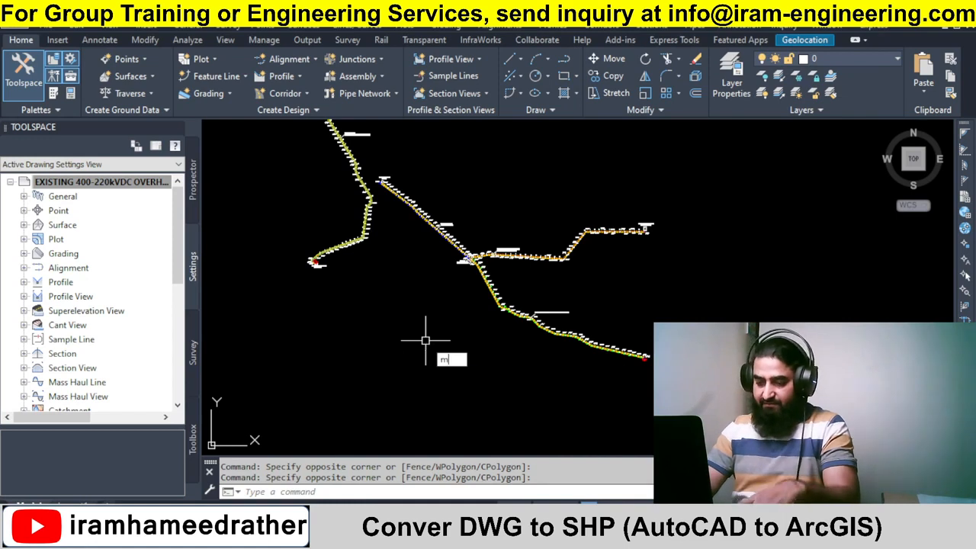
text(map)
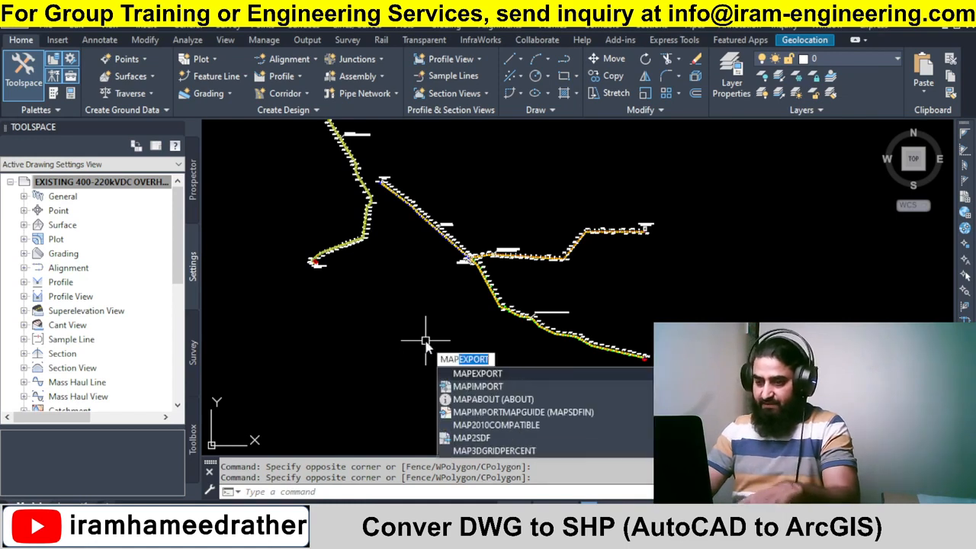
key(Return)
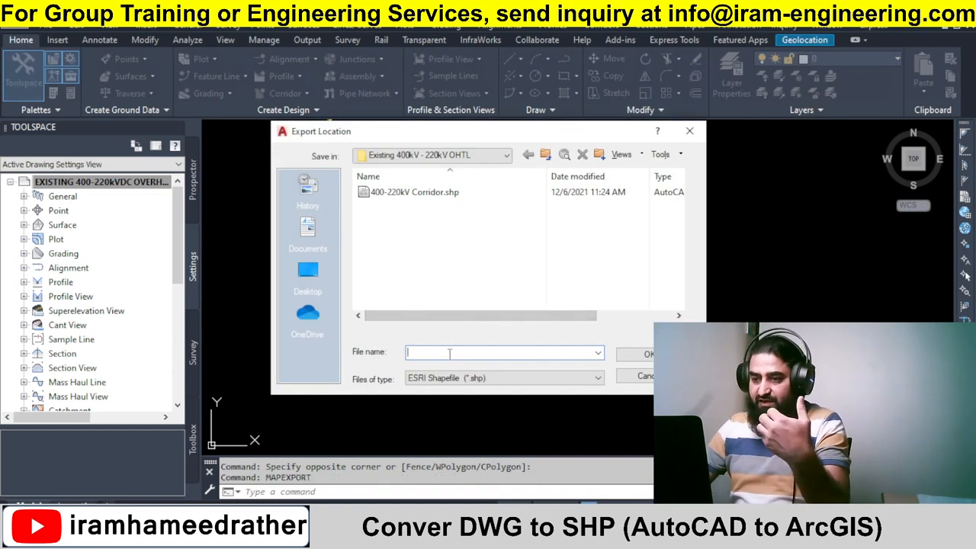
text(400)
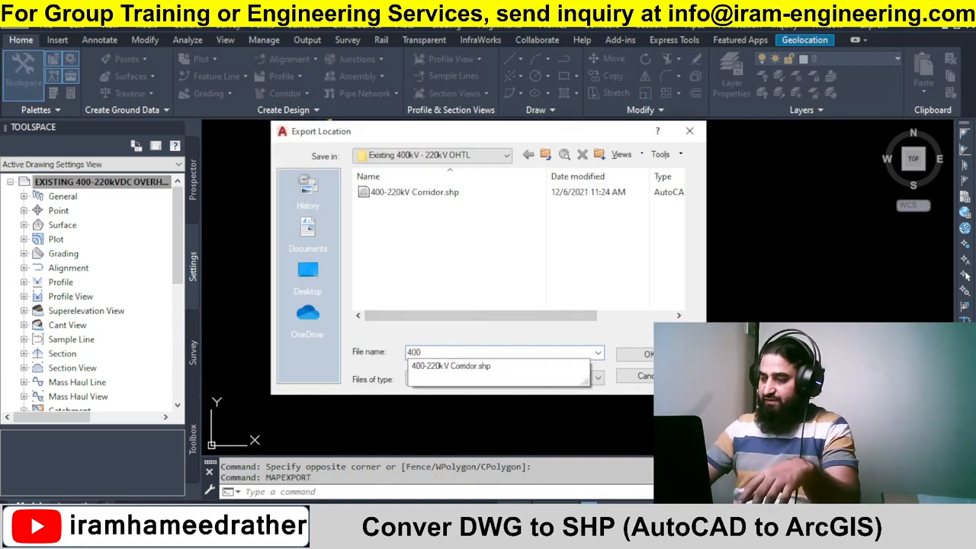
text(-220k)
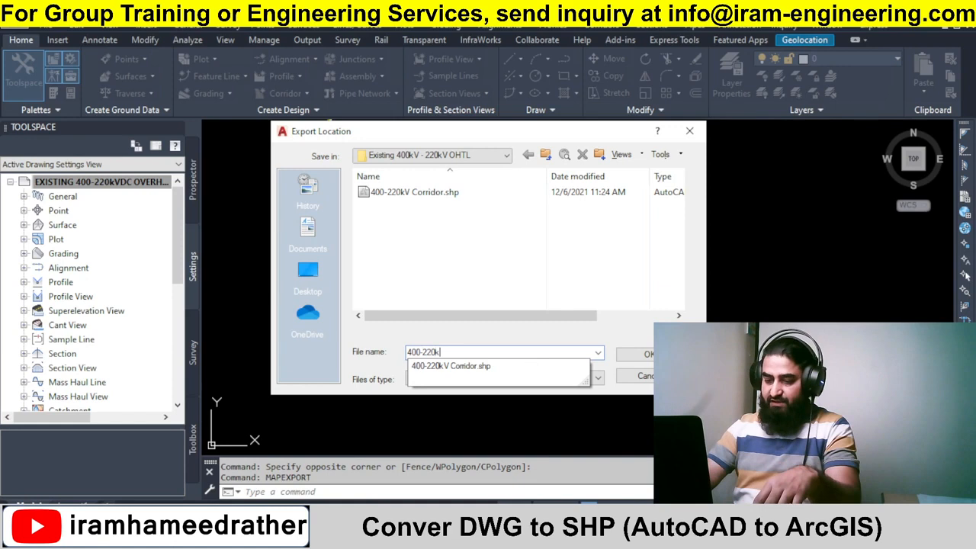
text(V C)
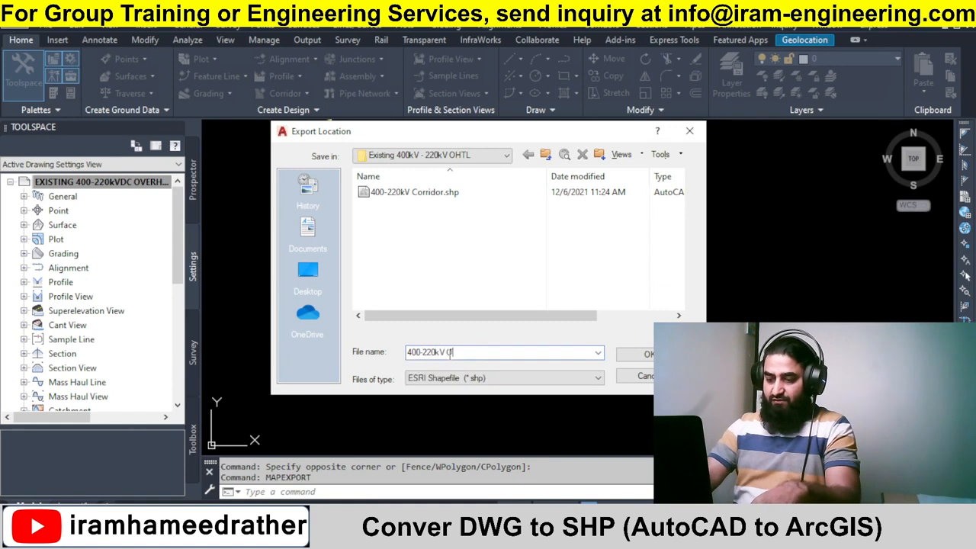
text(HTL C)
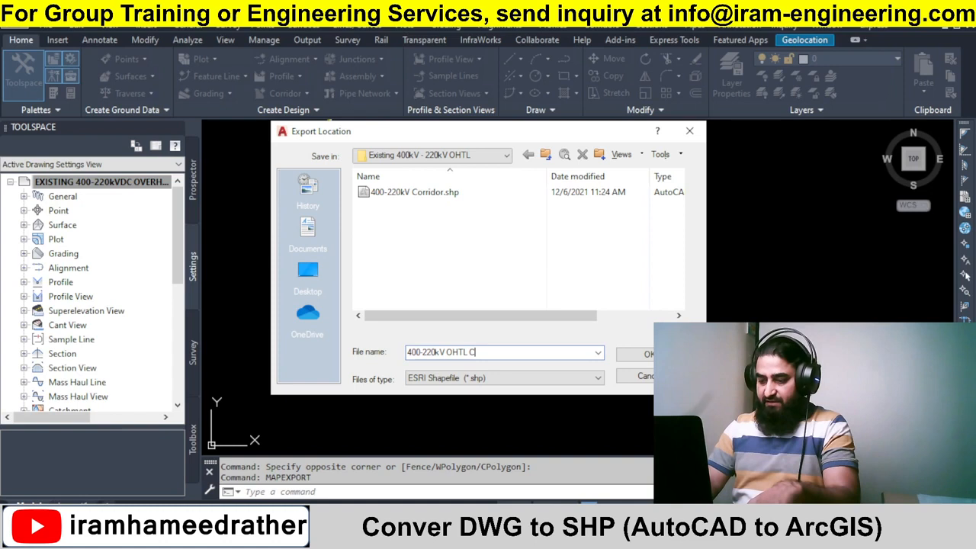
text(-L)
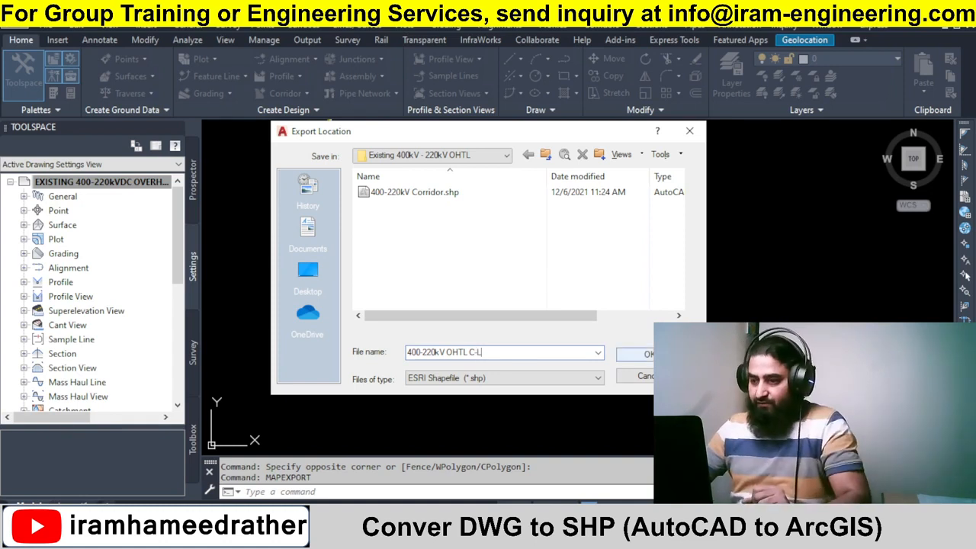
click(661, 355)
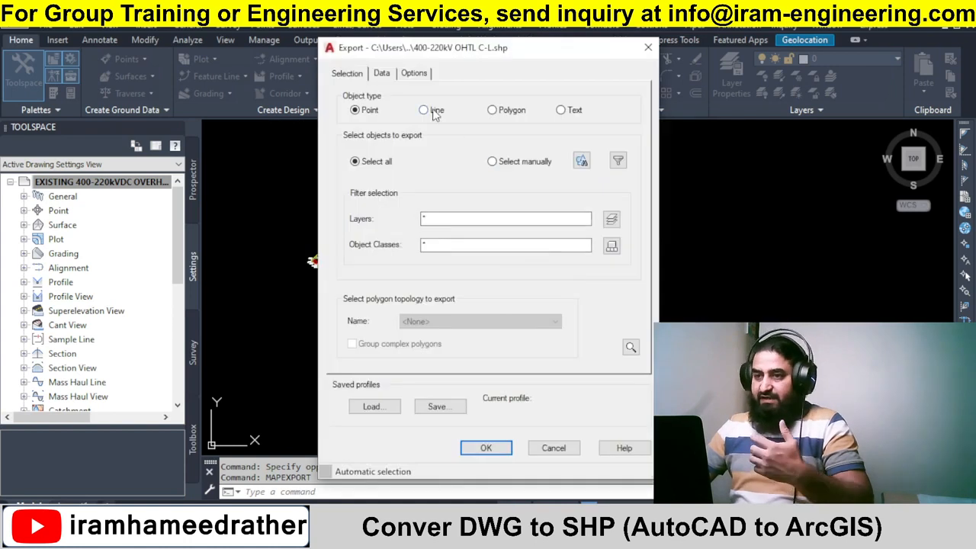
Set the object type to Line, manually select the four OHTL centreline polylines along the routes, and confirm the export.
click(433, 111)
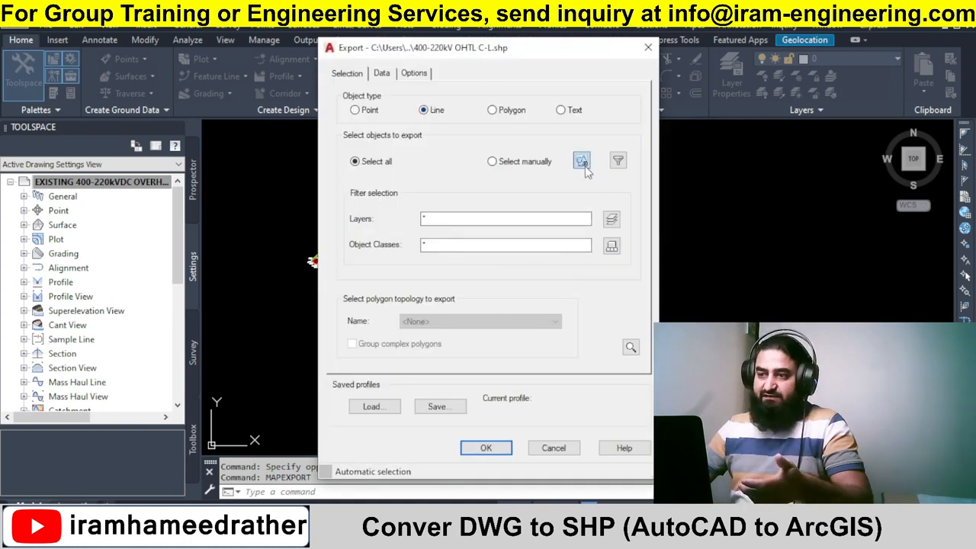
click(581, 161)
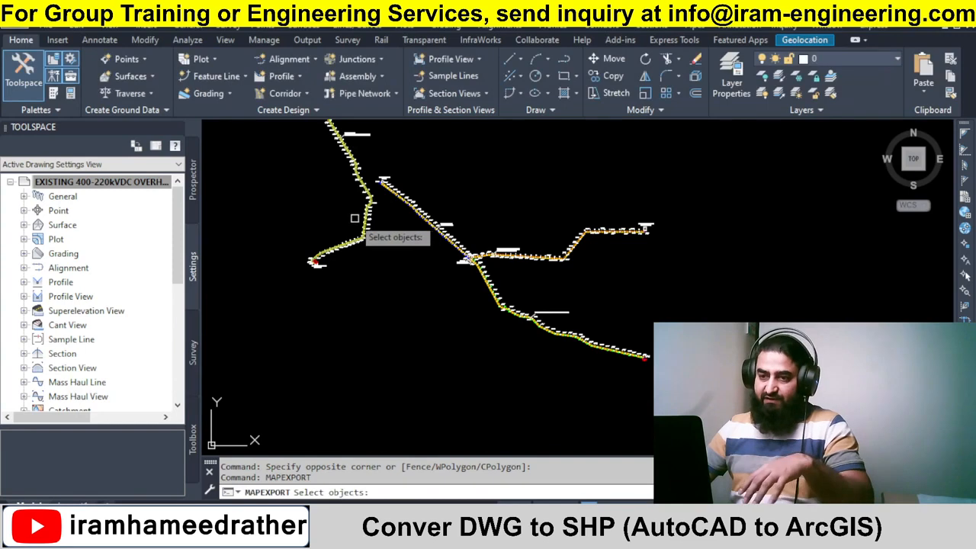
scroll(355, 218, up, 8)
click(457, 271)
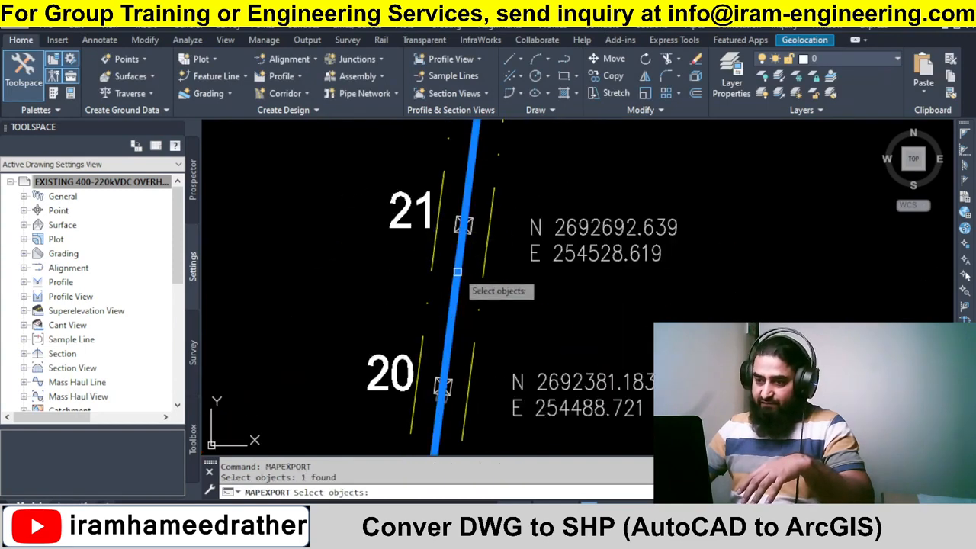
scroll(457, 273, down, 6)
scroll(683, 243, up, 6)
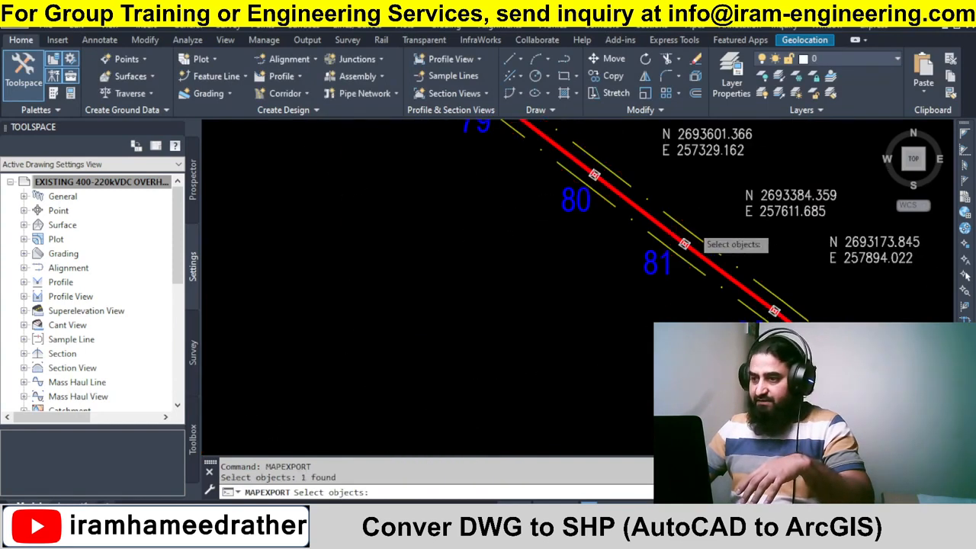
scroll(691, 225, up, 2)
click(654, 237)
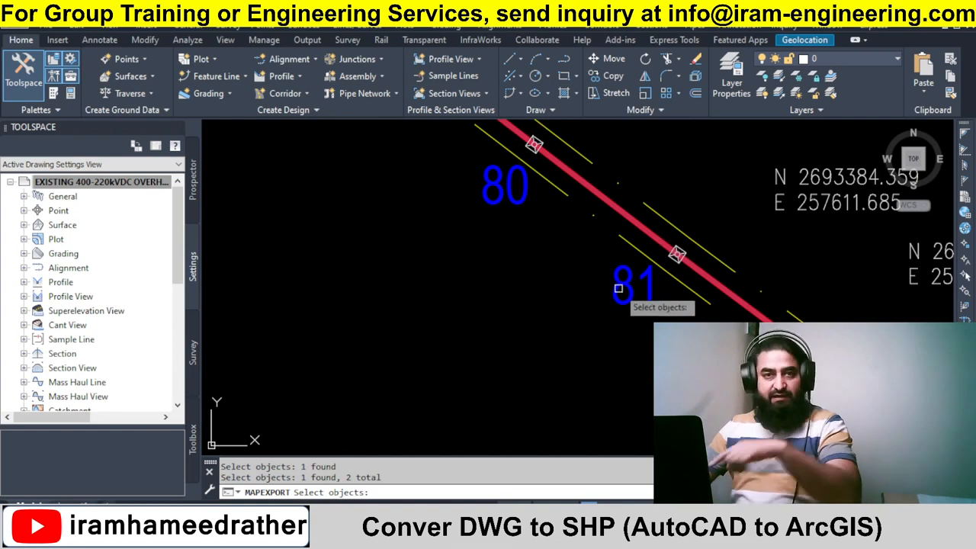
scroll(534, 257, down, 4)
scroll(601, 275, down, 2)
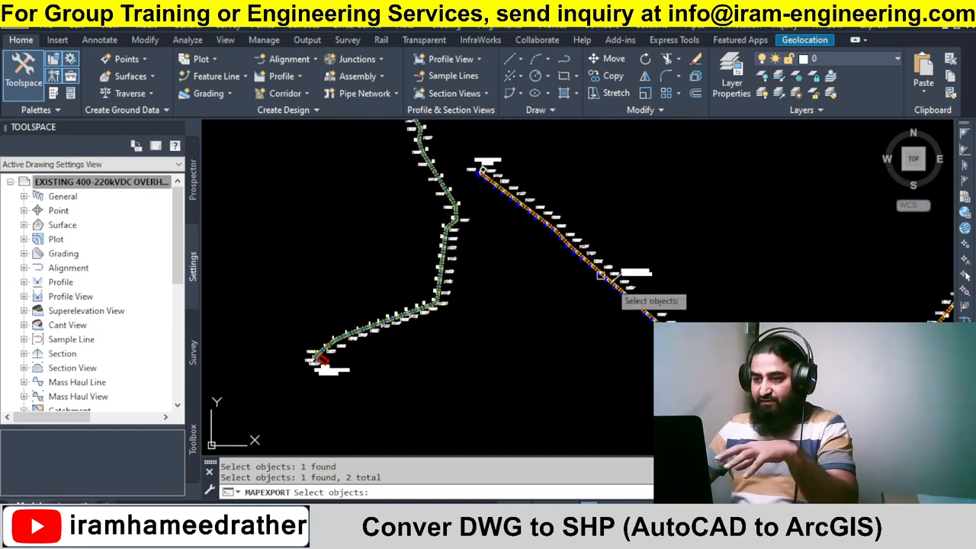
scroll(601, 275, up, 5)
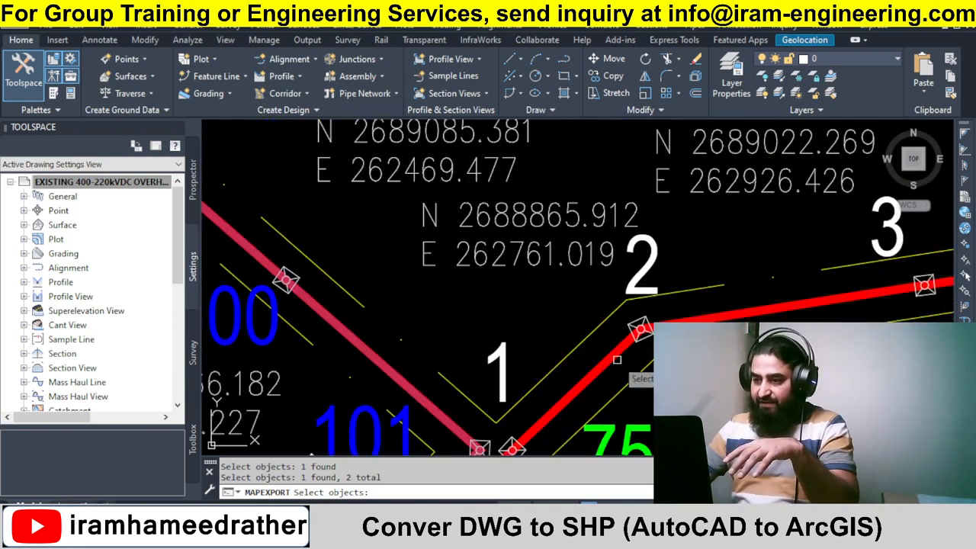
click(576, 390)
scroll(558, 276, down, 2)
click(570, 379)
scroll(513, 239, down, 1)
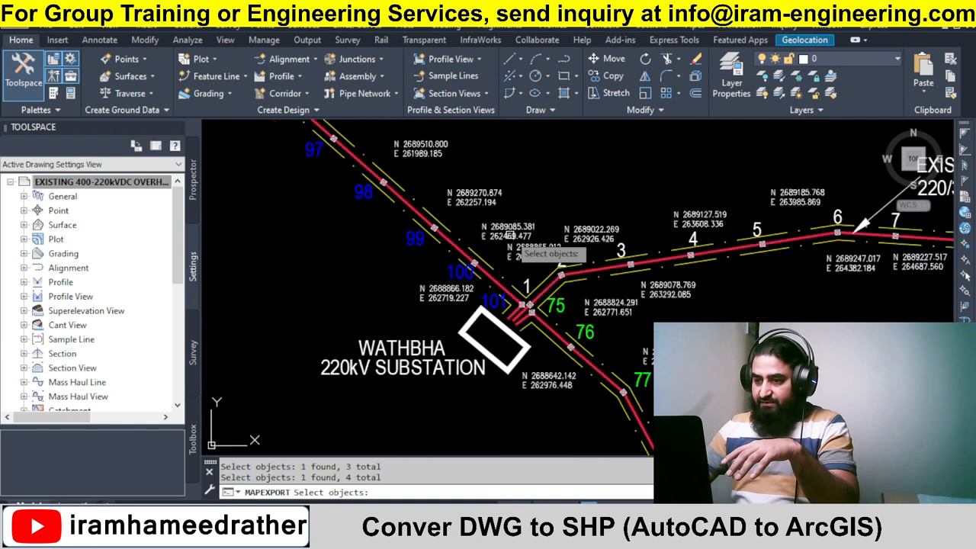
scroll(510, 235, down, 3)
scroll(524, 289, down, 2)
scroll(747, 398, up, 4)
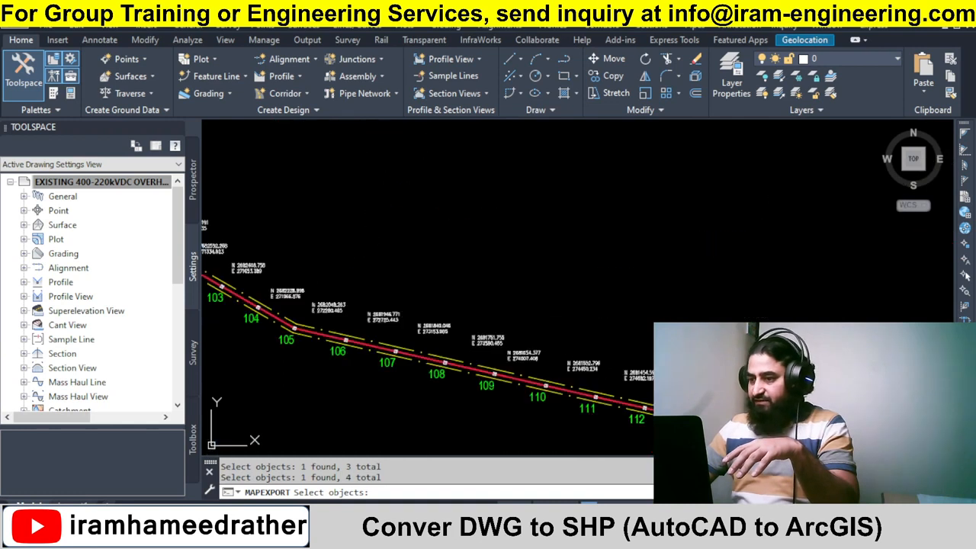
scroll(671, 290, down, 4)
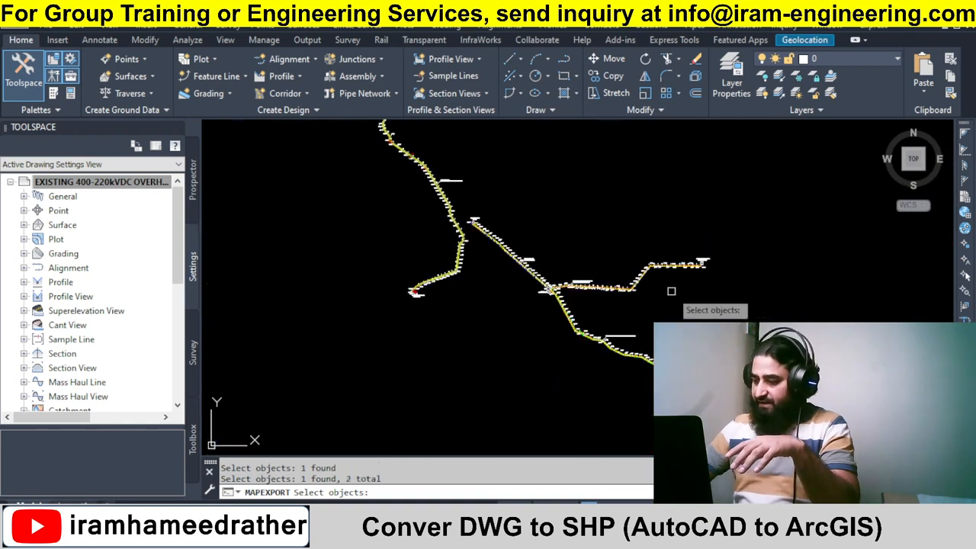
key(Return)
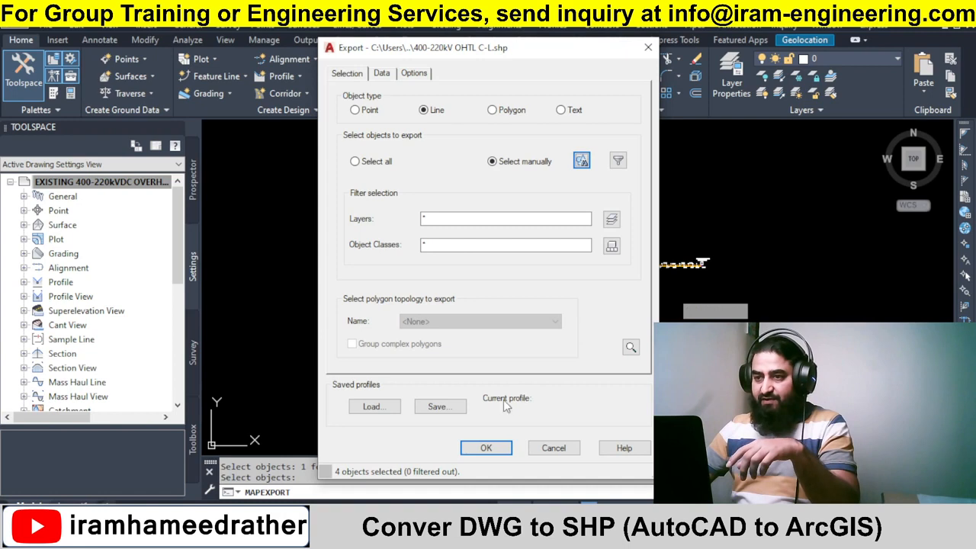
click(486, 447)
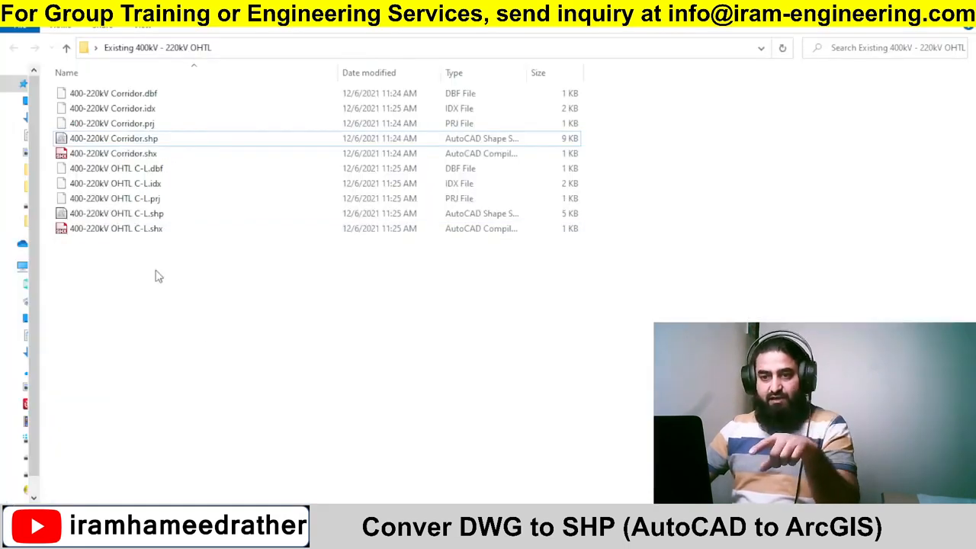
Switch back to Civil 3D, rerun MAPEXPORT and export all objects as points to a shapefile named Annotation.
drag(127, 249, 74, 168)
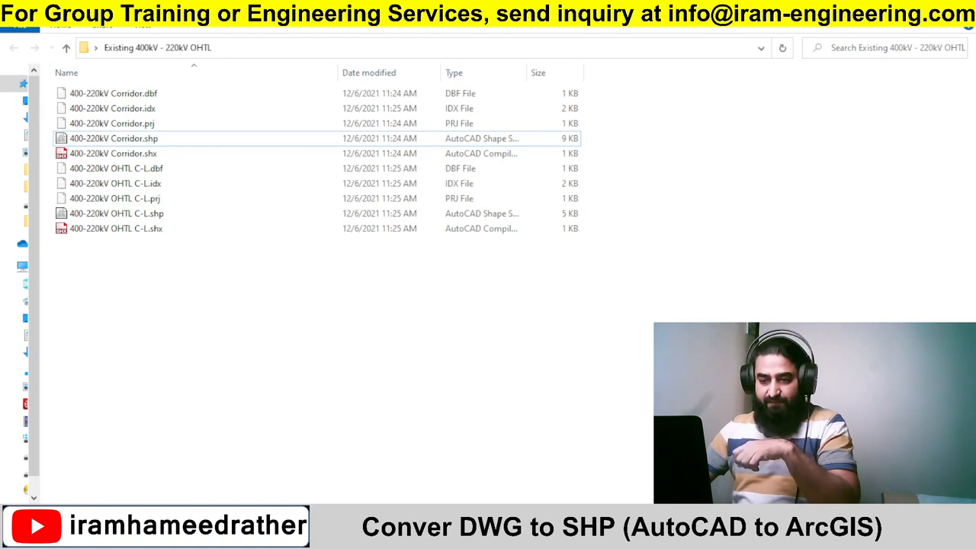
mouse_move(193, 536)
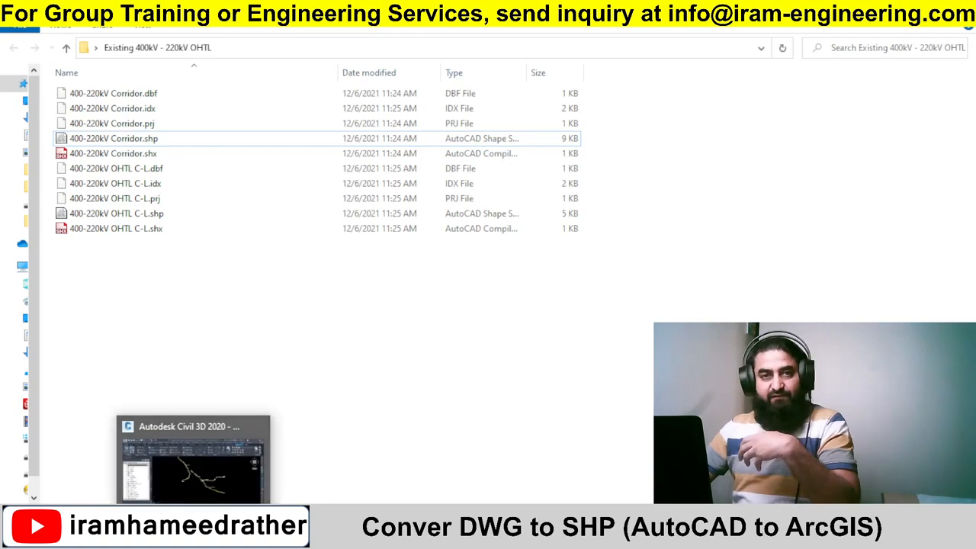
click(193, 465)
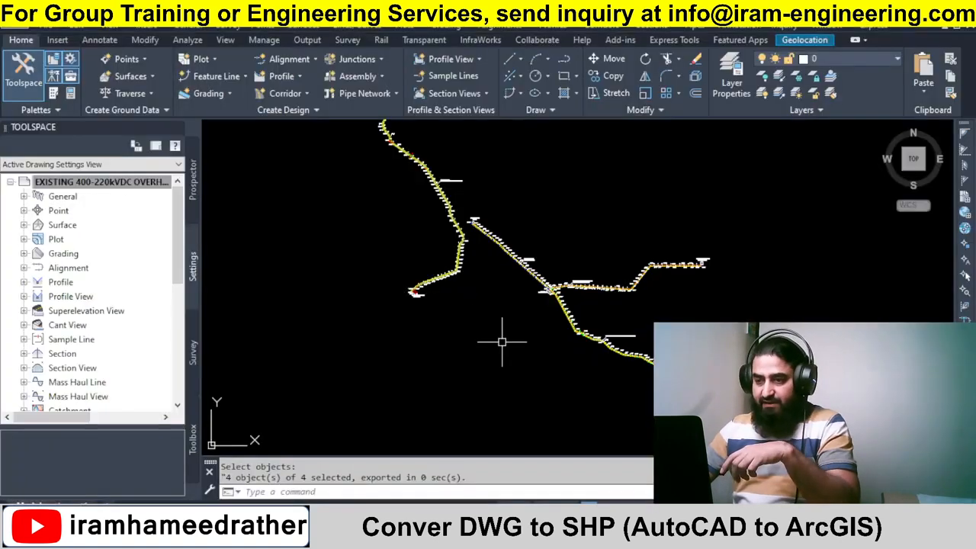
text(MAPEXPORT)
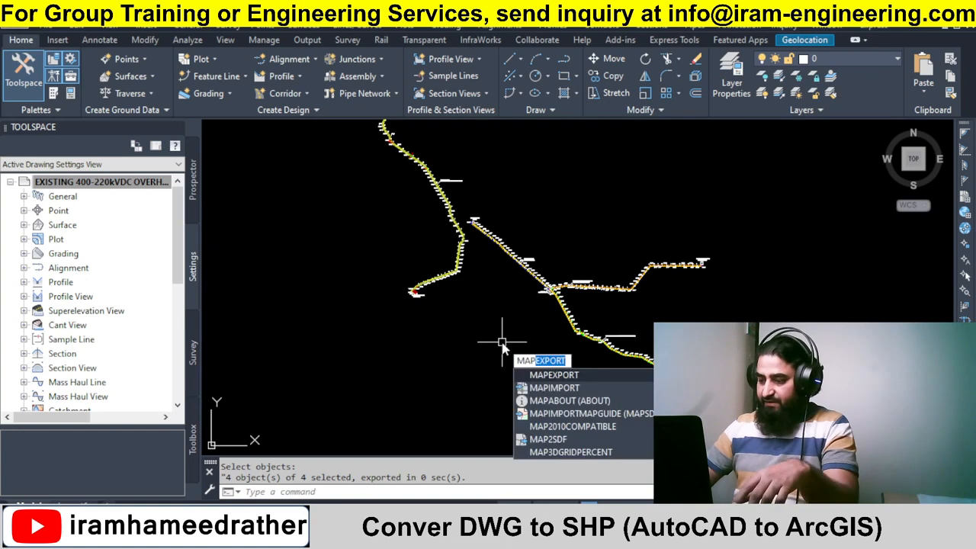
key(Return)
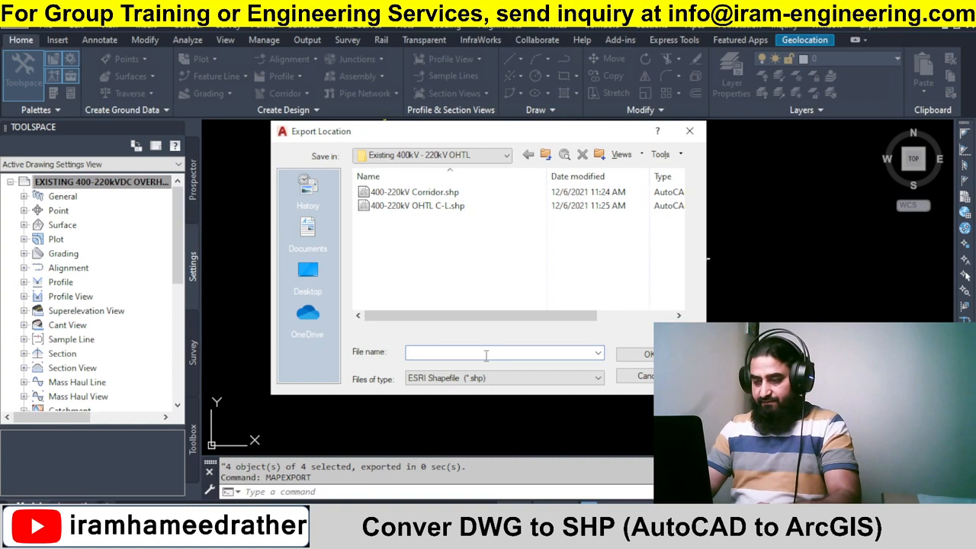
text(Ann)
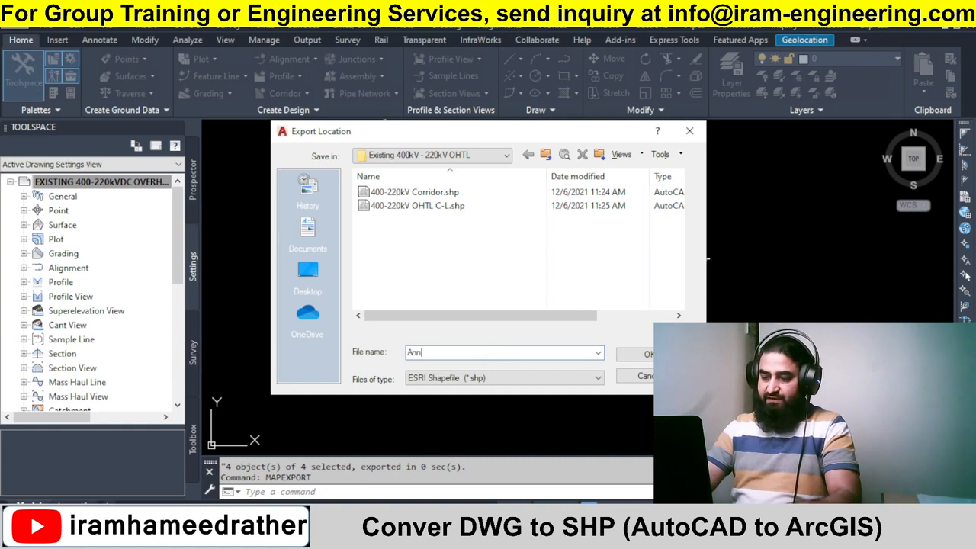
text(otation)
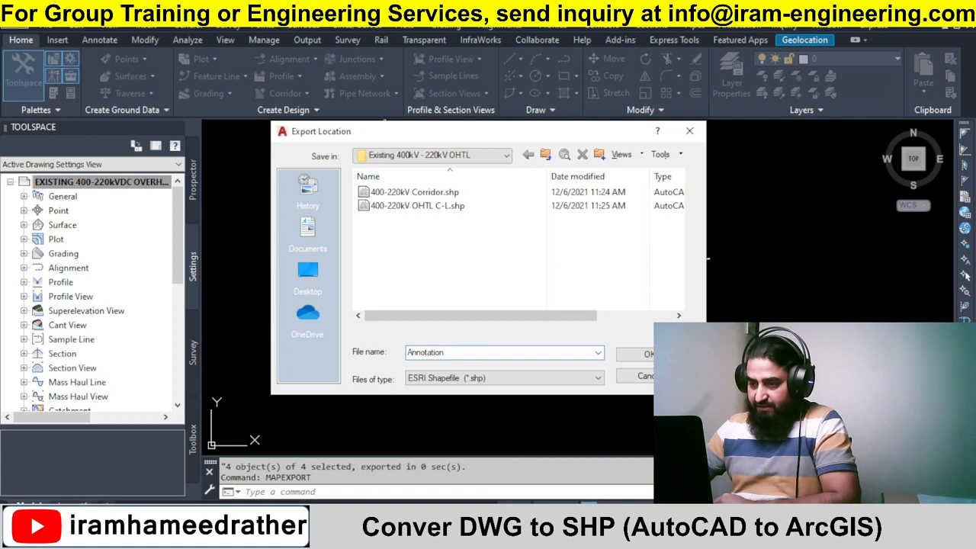
key(Return)
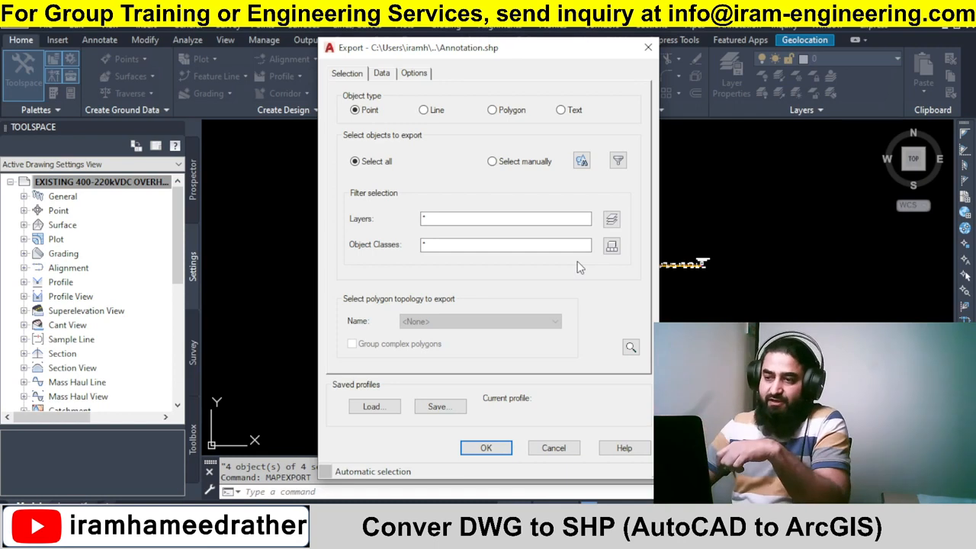
click(502, 451)
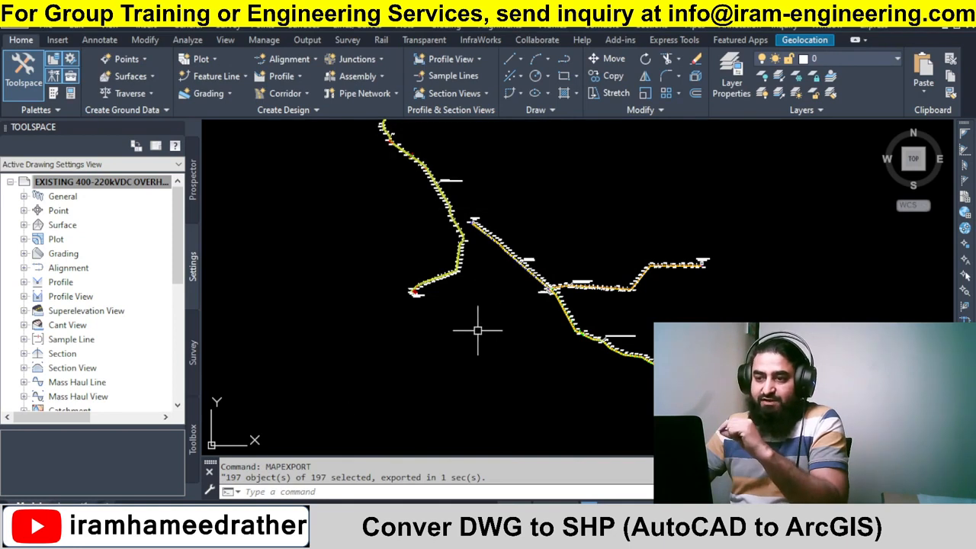
Delete the five Annotation shapefile component files from the Existing 400kV - 220kV OHTL folder.
click(263, 535)
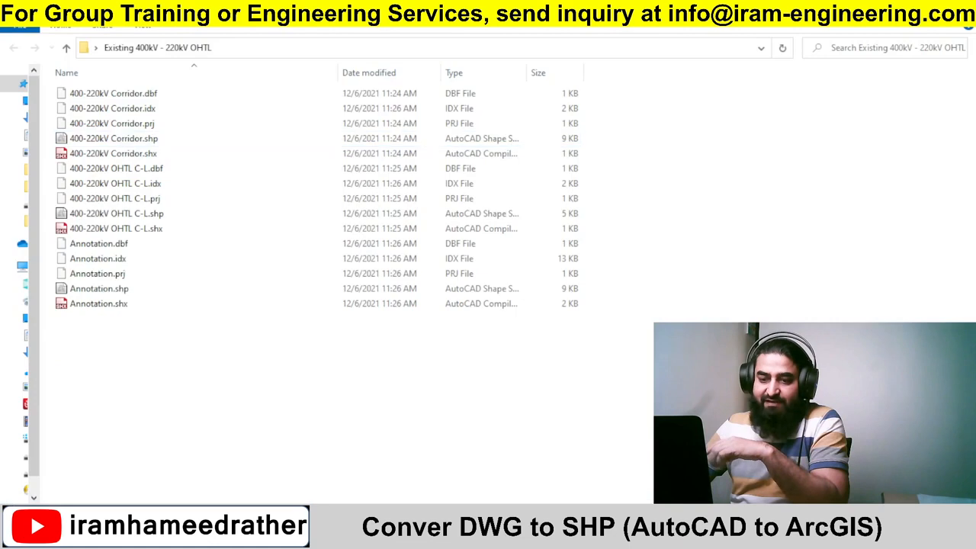
drag(154, 409, 78, 237)
click(169, 402)
mouse_move(167, 399)
mouse_down()
mouse_move(57, 288)
mouse_move(58, 237)
mouse_up()
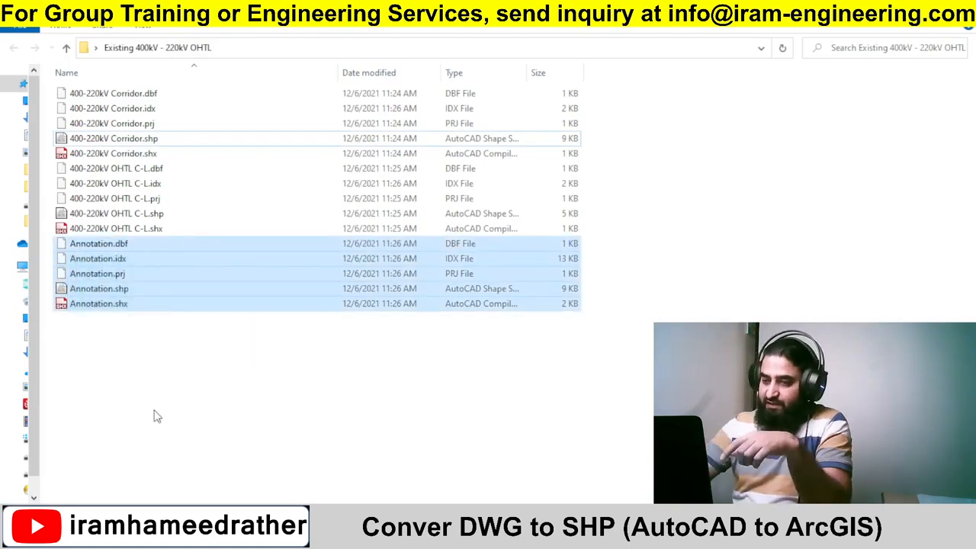
key(Delete)
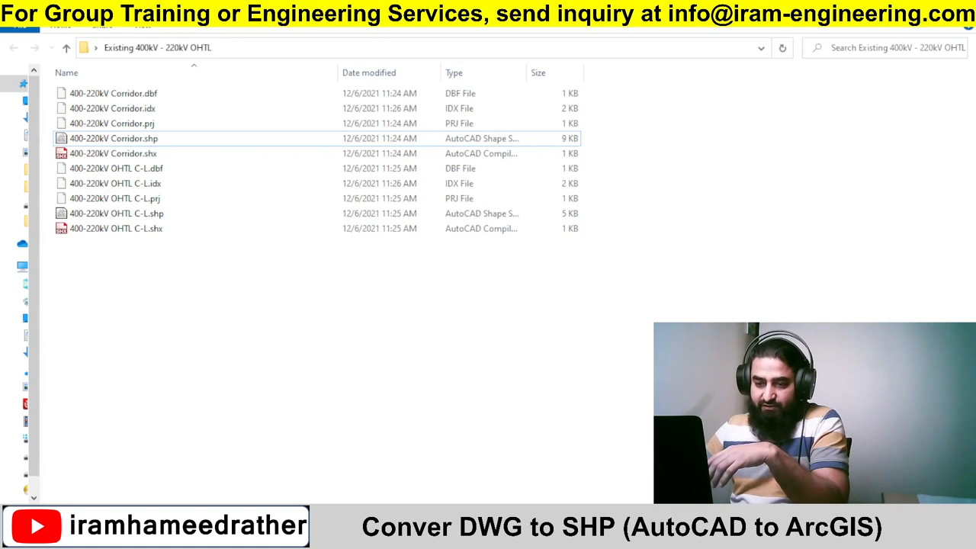
Switch back to Civil 3D, rerun MAPEXPORT and save a new ESRI shapefile named annotation in the same folder.
key(alt+Tab)
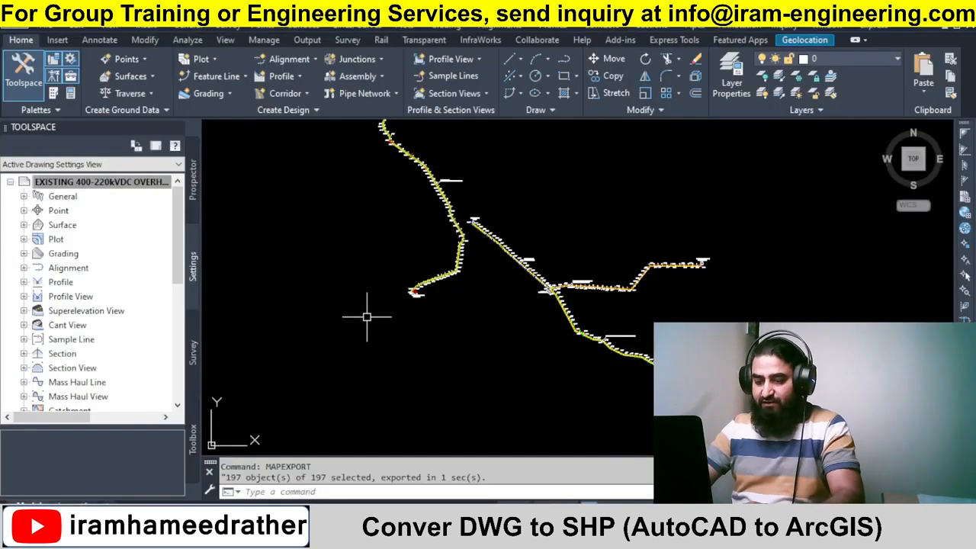
text(MAPEXPORT)
key(Return)
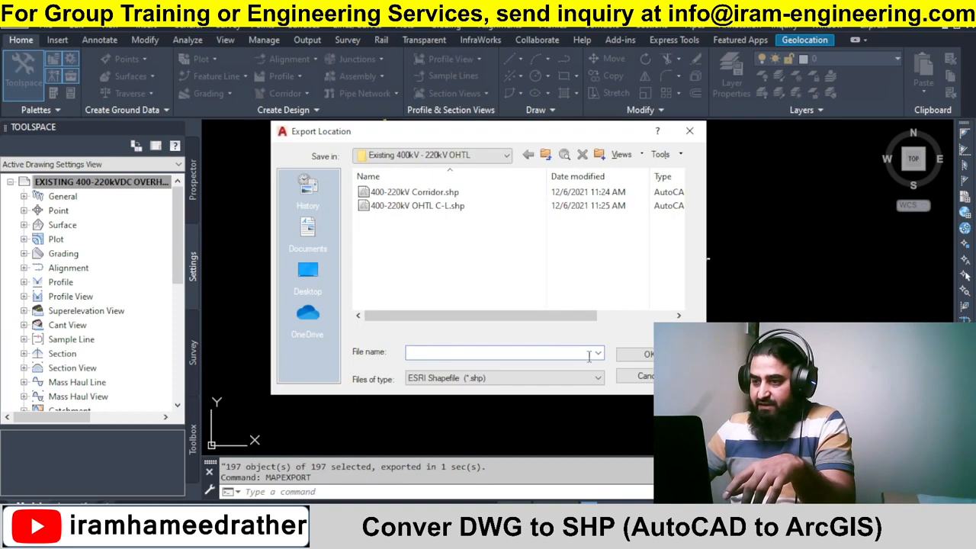
text(ann)
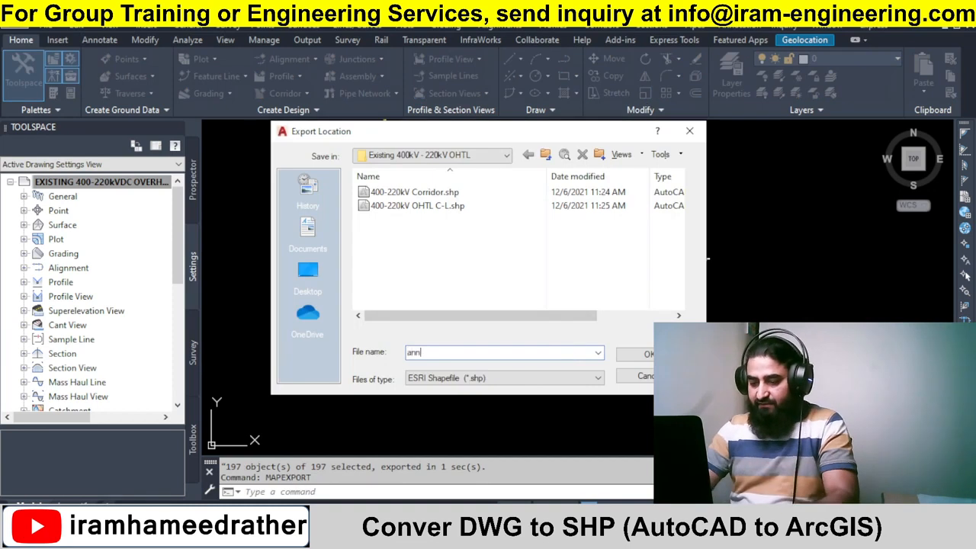
text(otation)
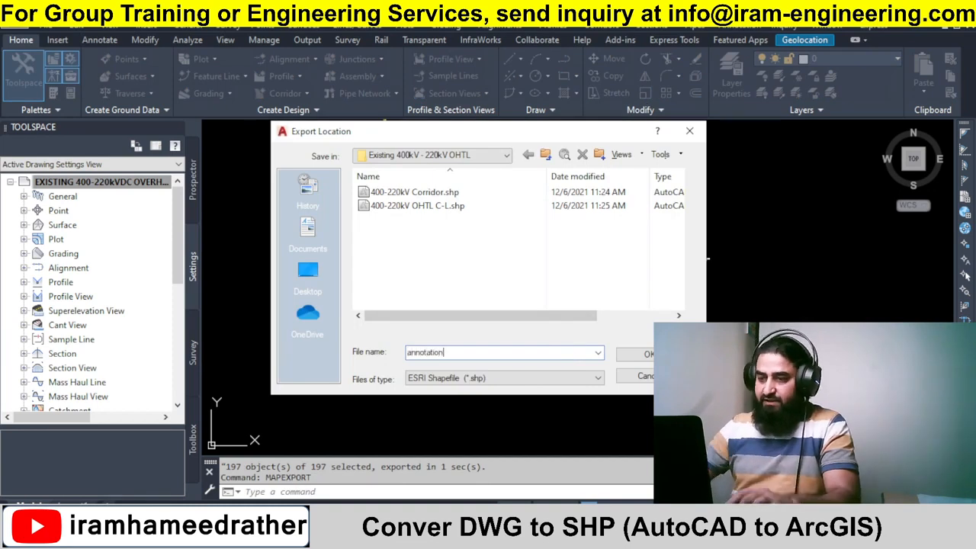
click(639, 354)
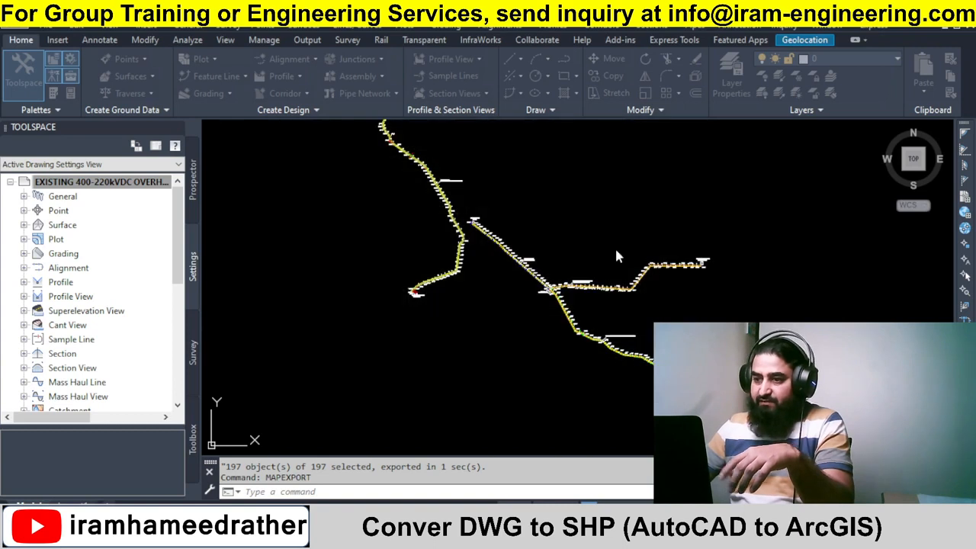
Select the annotation text for the Al Haffar mobile substation and the Wathba 220kV substation for export.
click(580, 161)
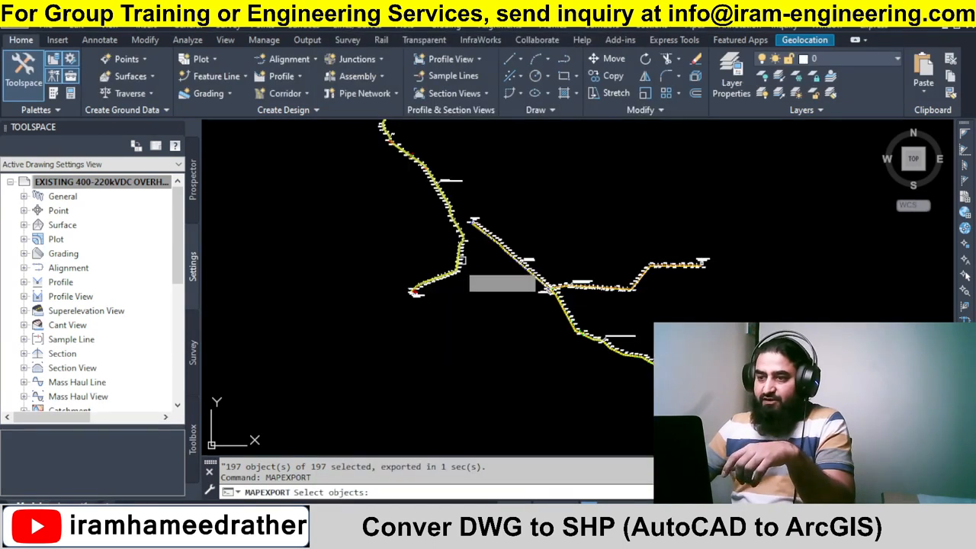
scroll(454, 276, up, 5)
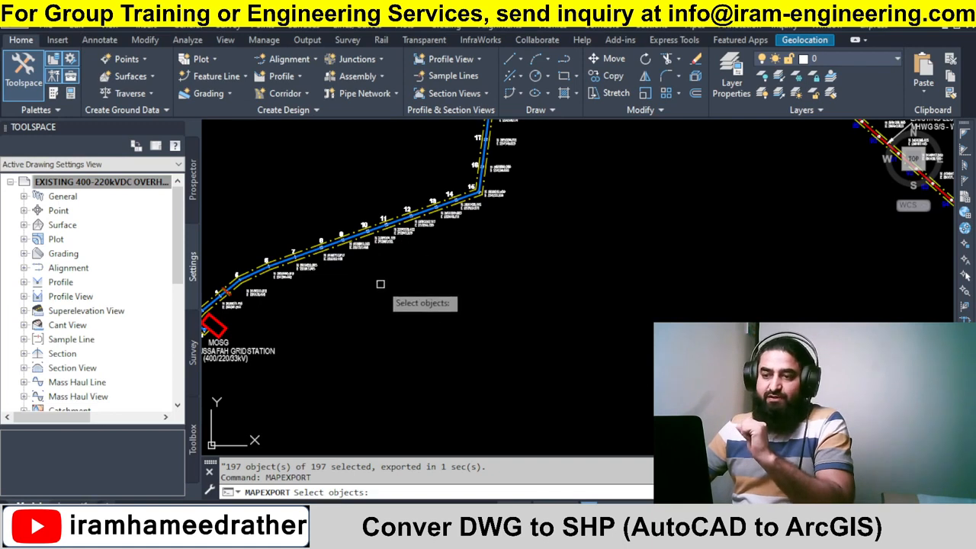
scroll(379, 283, down, 3)
scroll(673, 283, up, 6)
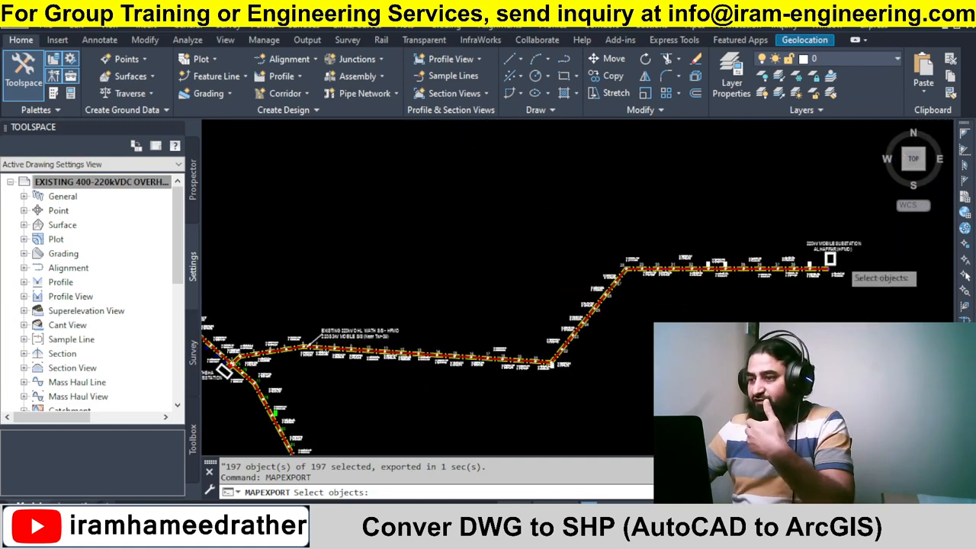
scroll(850, 291, up, 2)
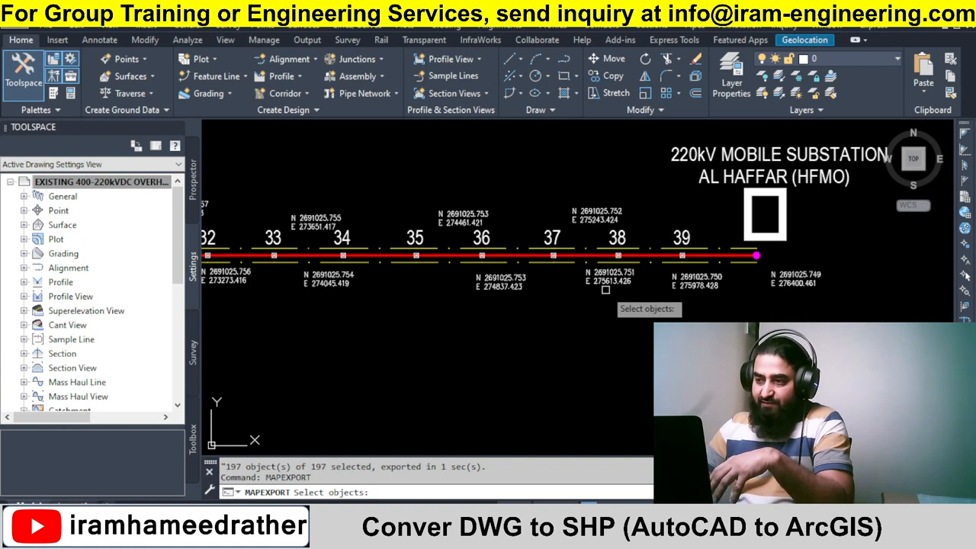
click(775, 175)
click(776, 177)
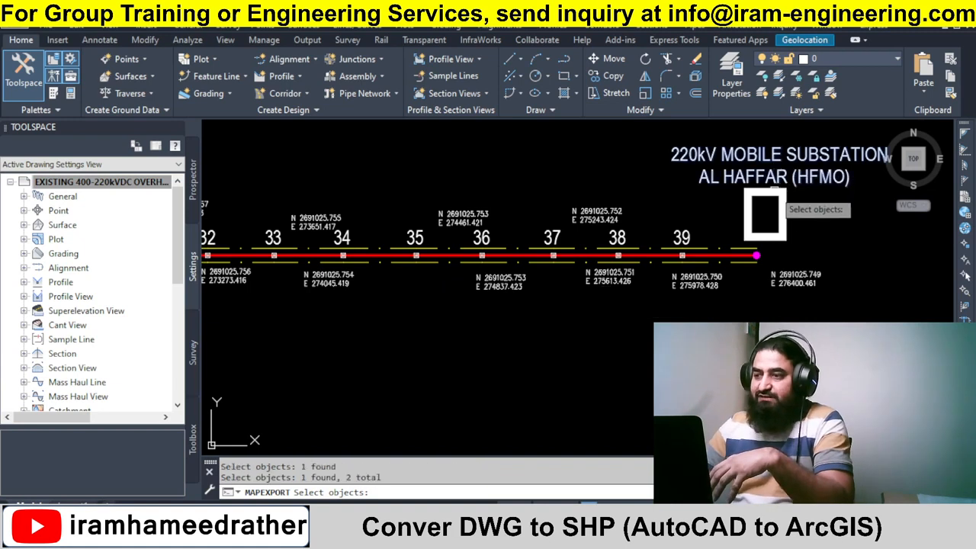
scroll(742, 254, down, 4)
scroll(743, 244, down, 6)
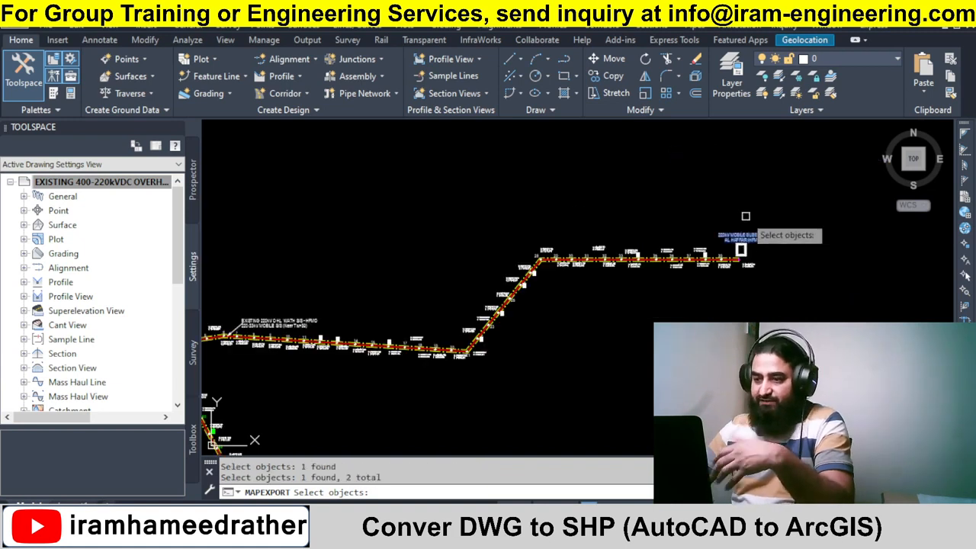
scroll(501, 296, up, 7)
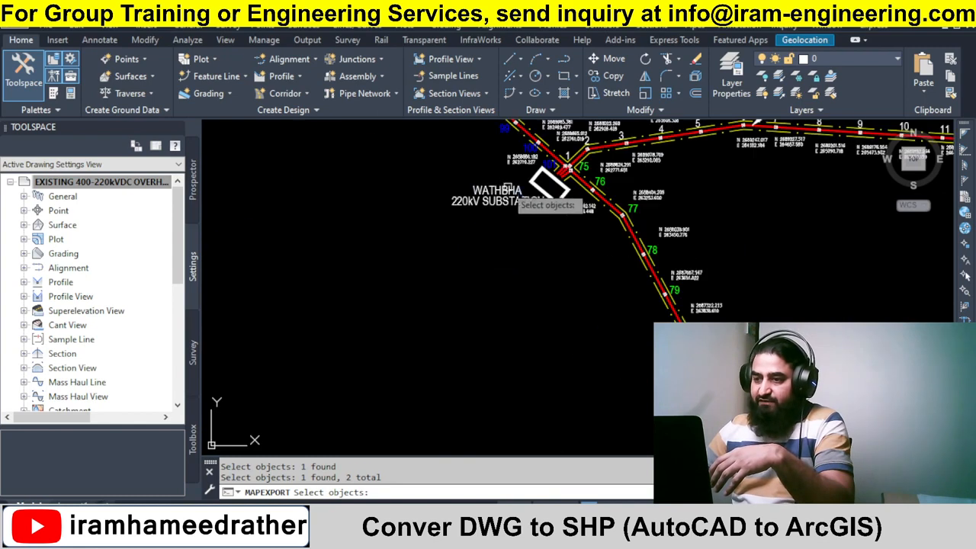
click(506, 188)
click(505, 197)
Add the Musaffah gridstation and Mahawi 220kV substation labels to the export selection.
scroll(509, 195, down, 3)
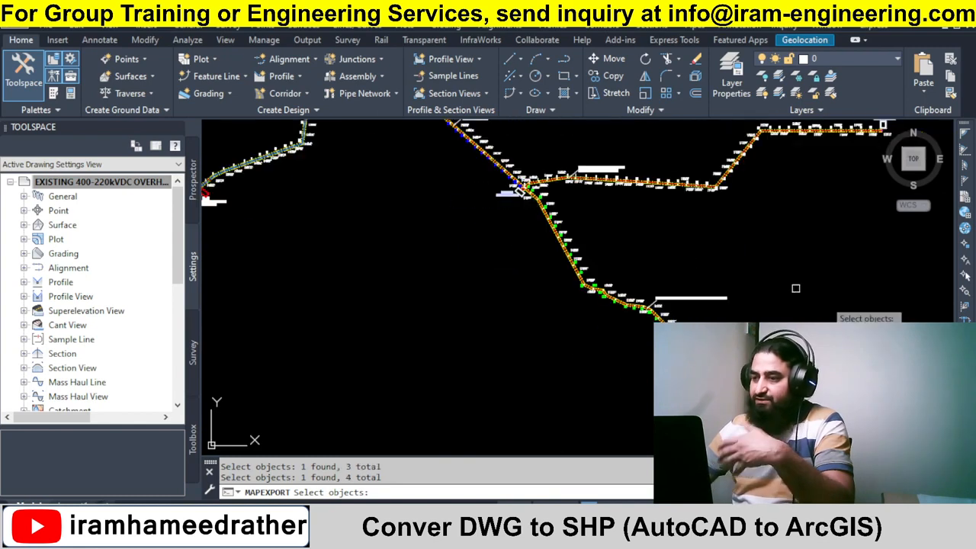
scroll(630, 286, up, 8)
scroll(770, 406, up, 4)
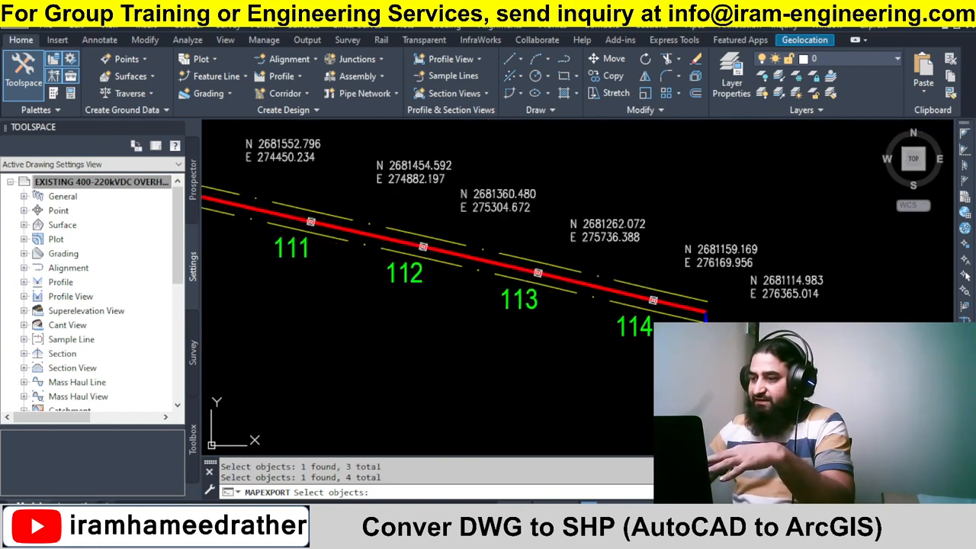
scroll(612, 278, down, 8)
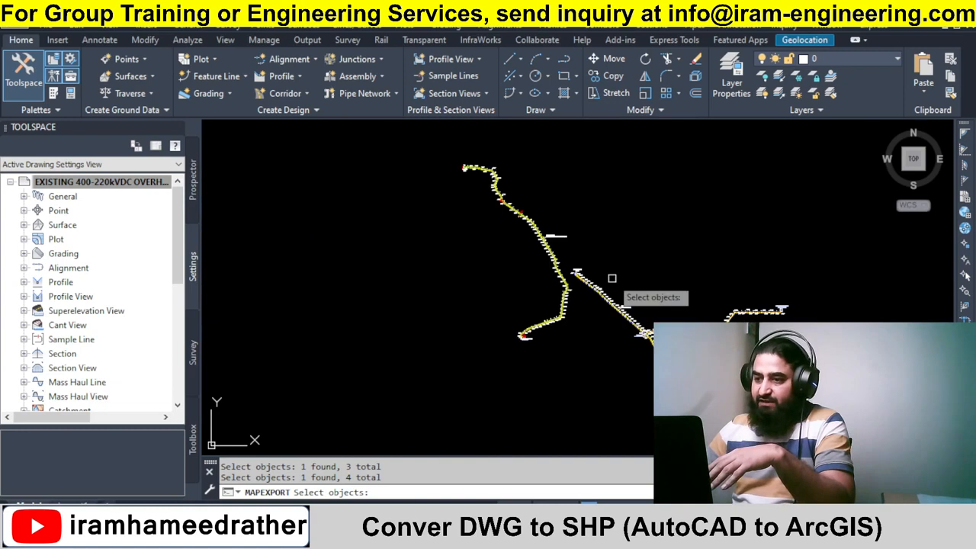
scroll(520, 339, up, 2)
scroll(411, 412, up, 5)
scroll(434, 381, down, 4)
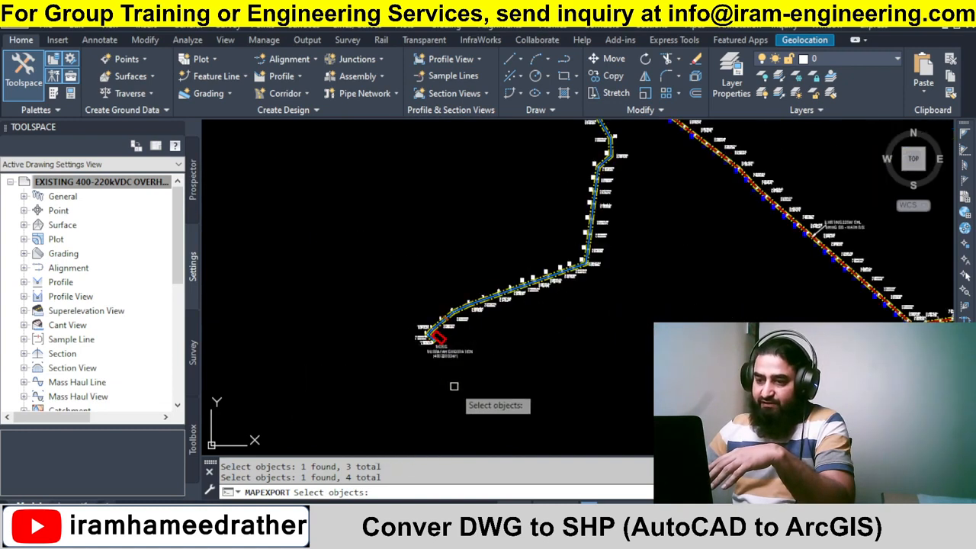
scroll(463, 335, up, 2)
click(461, 335)
click(455, 345)
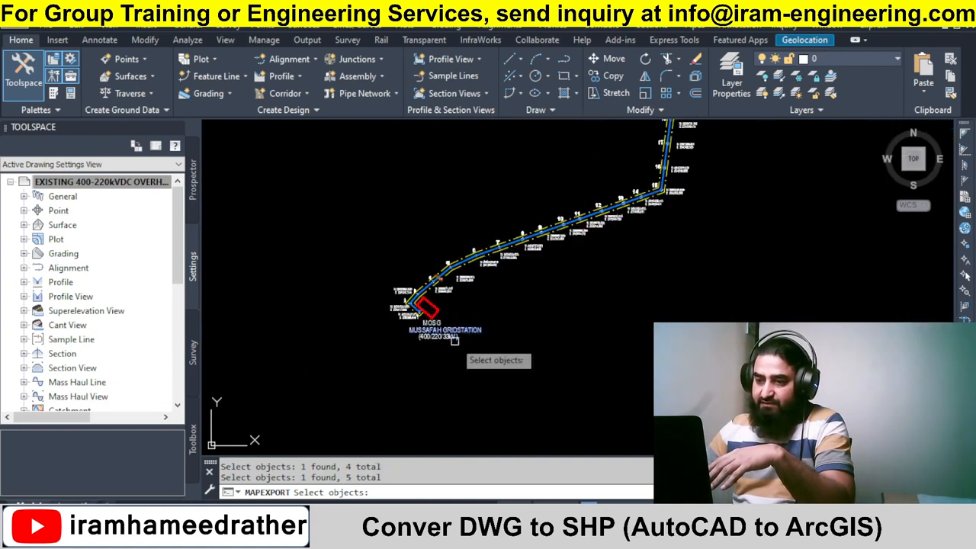
scroll(434, 405, down, 5)
scroll(522, 287, up, 9)
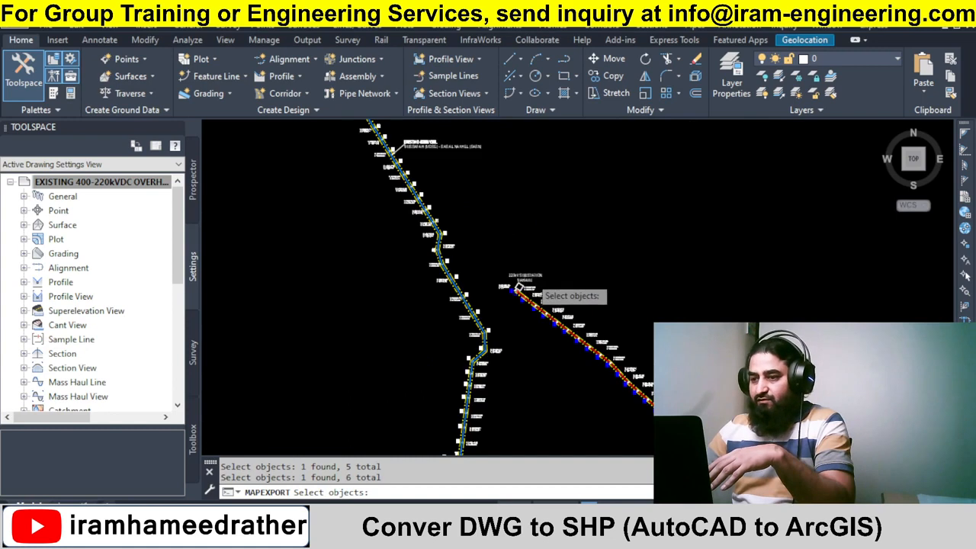
click(510, 286)
click(543, 269)
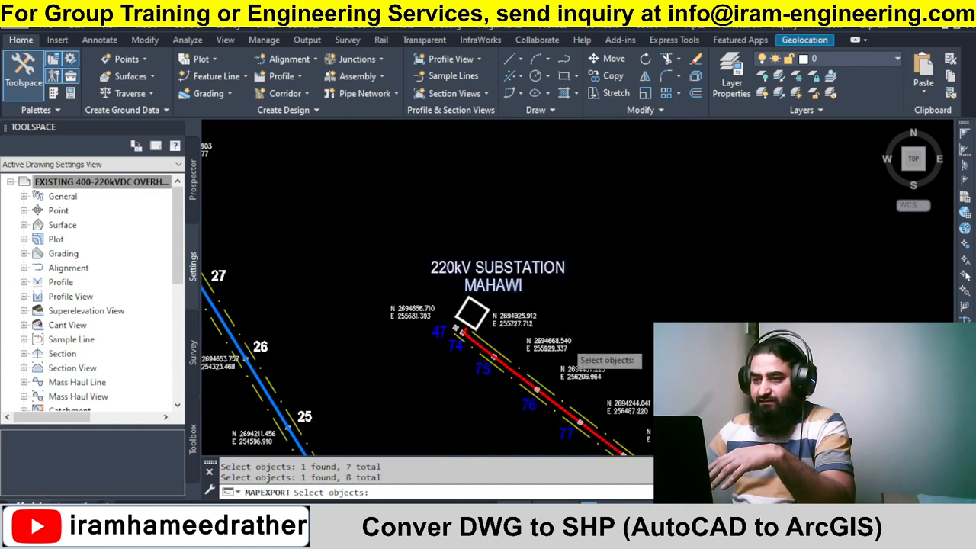
Add the SASN 400kV/132kV substation label and the anchor point label to the export selection.
scroll(568, 345, down, 7)
scroll(439, 203, up, 2)
scroll(387, 172, up, 4)
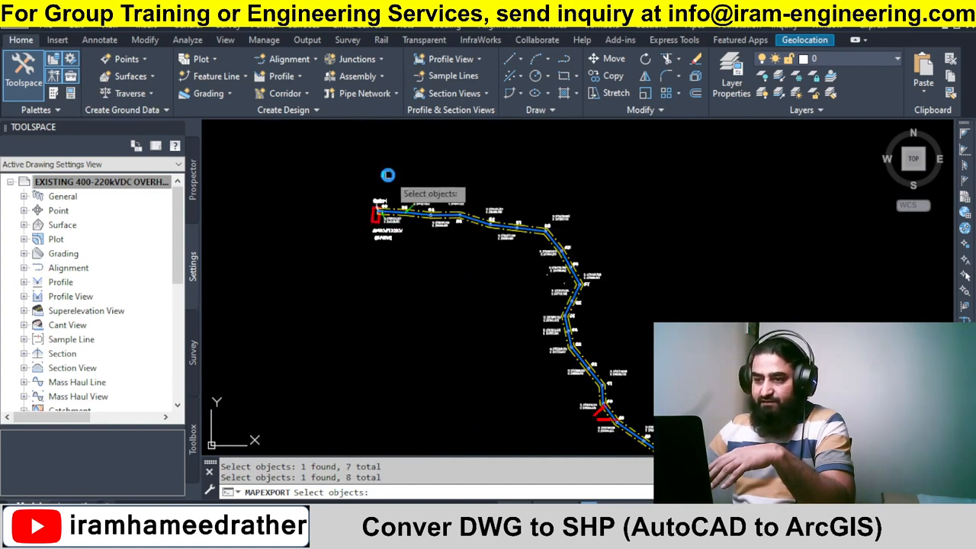
scroll(394, 282, up, 3)
click(394, 280)
click(404, 261)
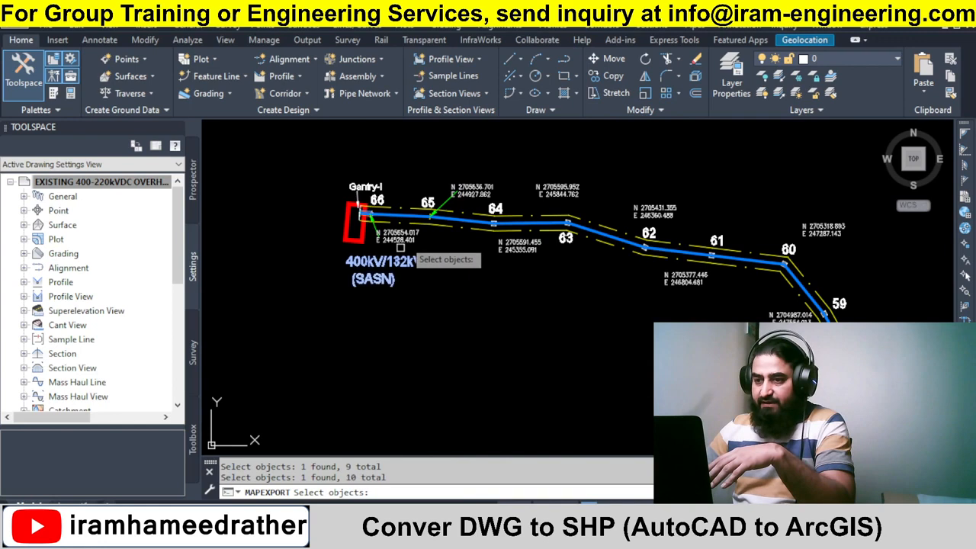
scroll(404, 234, down, 5)
scroll(400, 229, down, 2)
scroll(667, 347, up, 6)
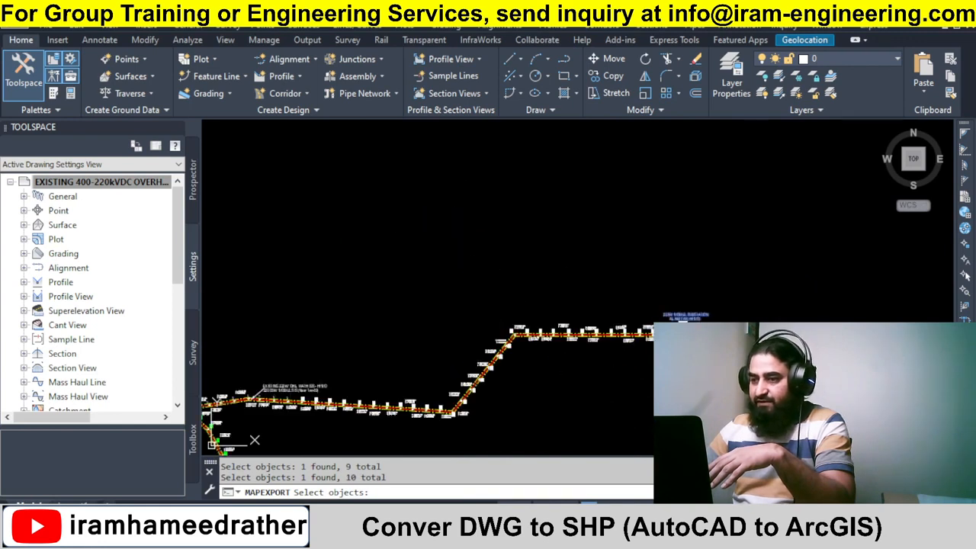
scroll(718, 308, down, 2)
scroll(534, 357, down, 3)
scroll(453, 320, up, 5)
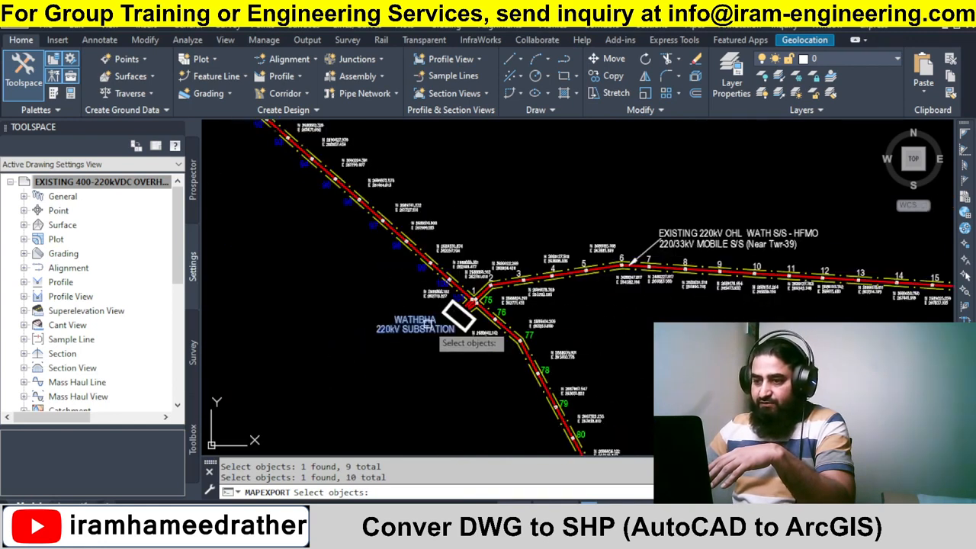
scroll(512, 207, down, 2)
scroll(511, 206, up, 10)
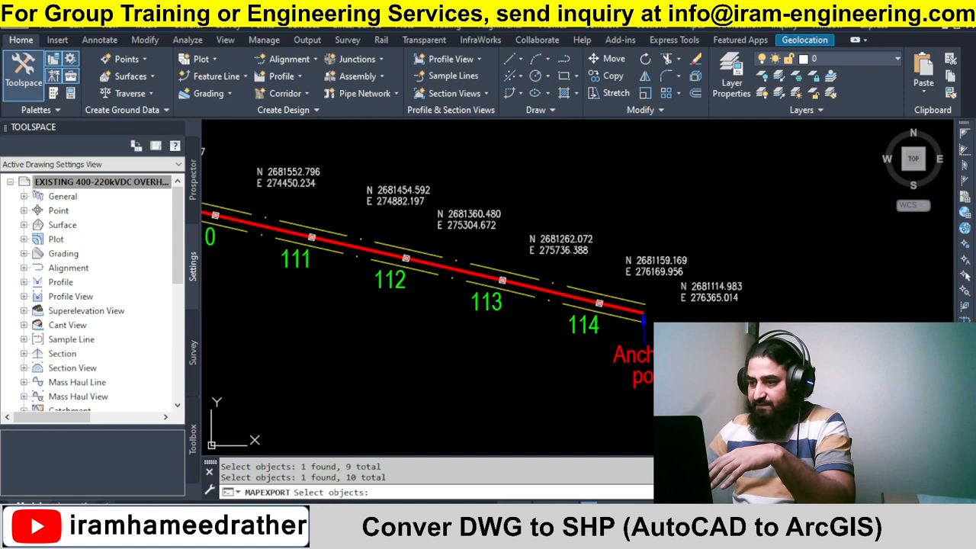
click(624, 341)
click(648, 374)
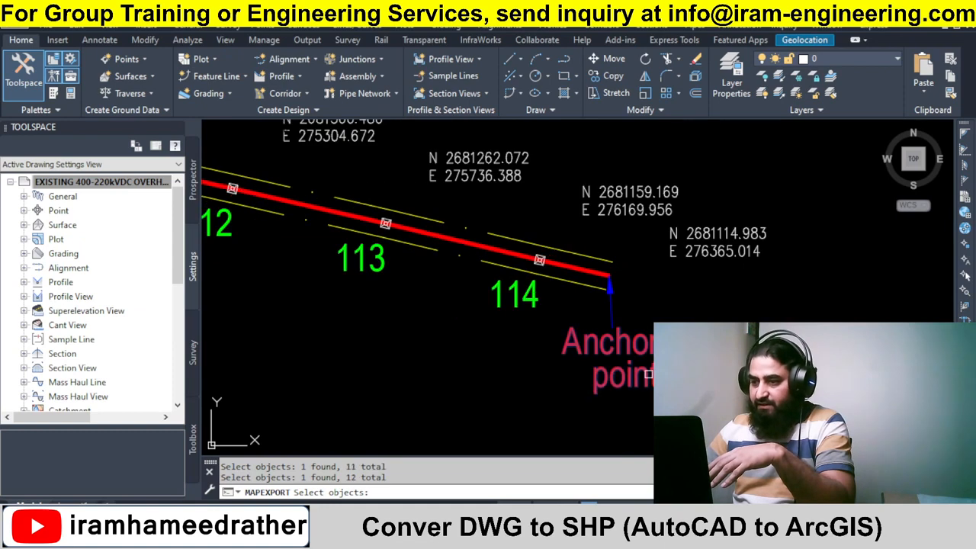
scroll(678, 365, down, 9)
scroll(472, 225, up, 8)
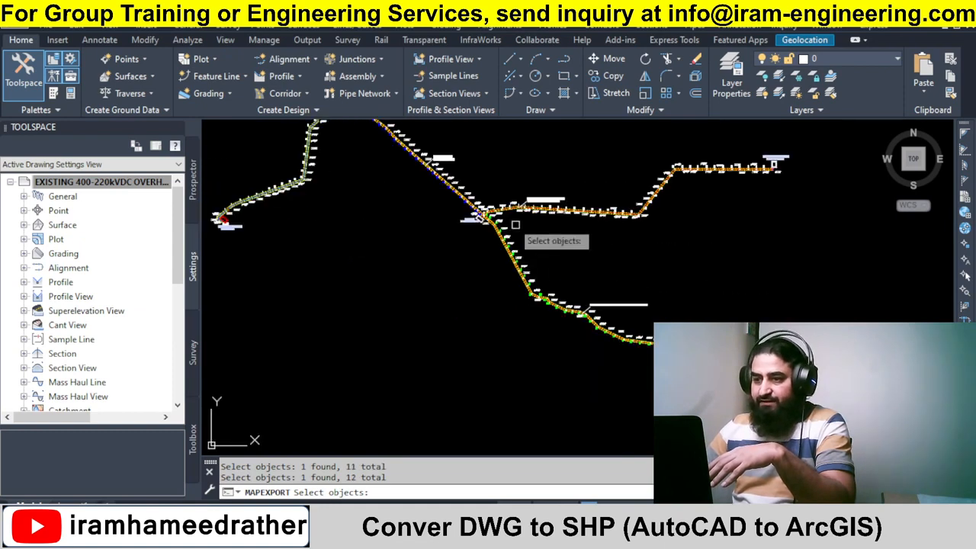
scroll(452, 232, down, 7)
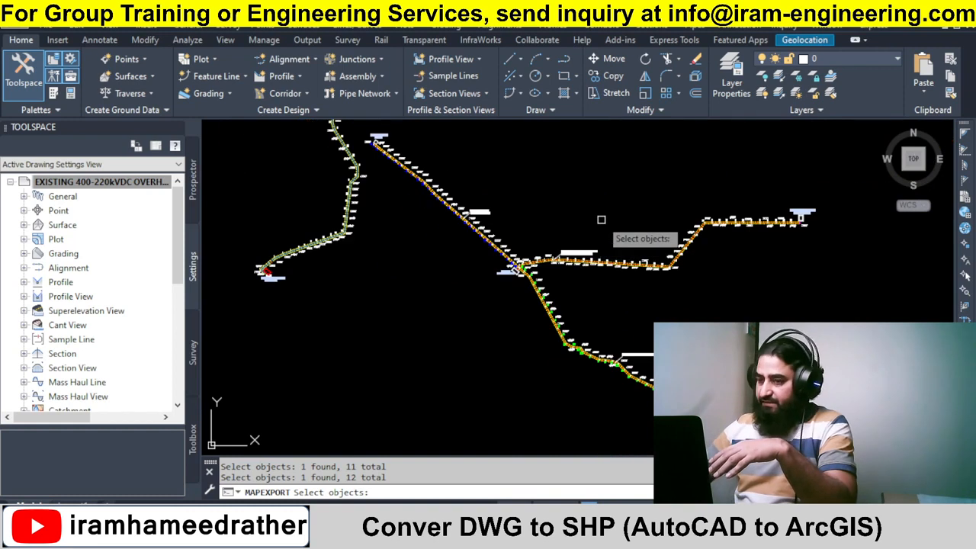
Finish the selection, set the export object type to Text instead of Point, and run the annotation export.
key(Return)
click(479, 451)
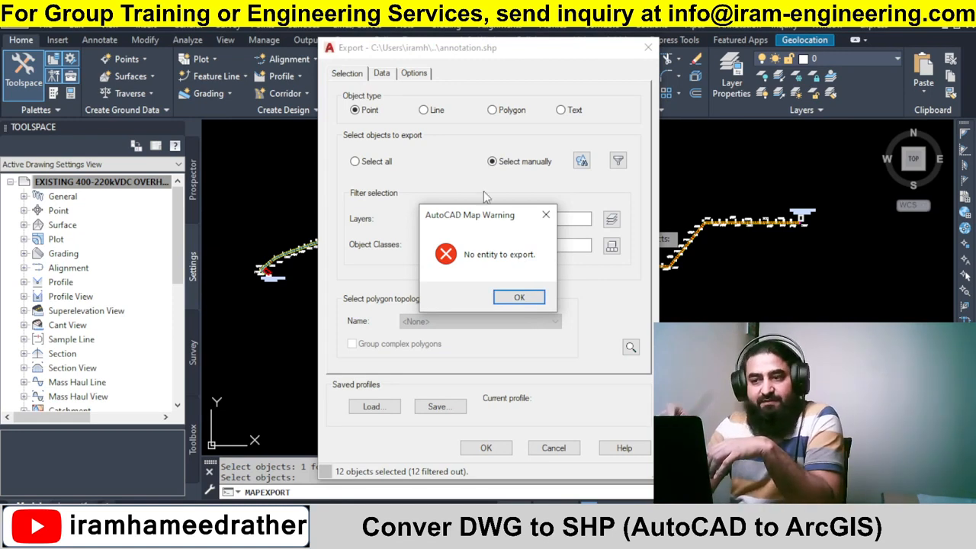
click(546, 215)
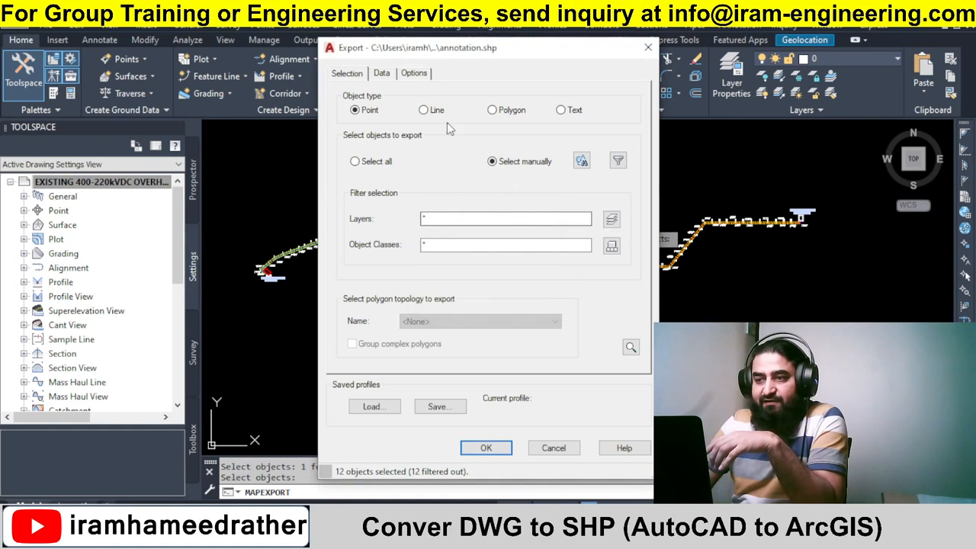
click(566, 116)
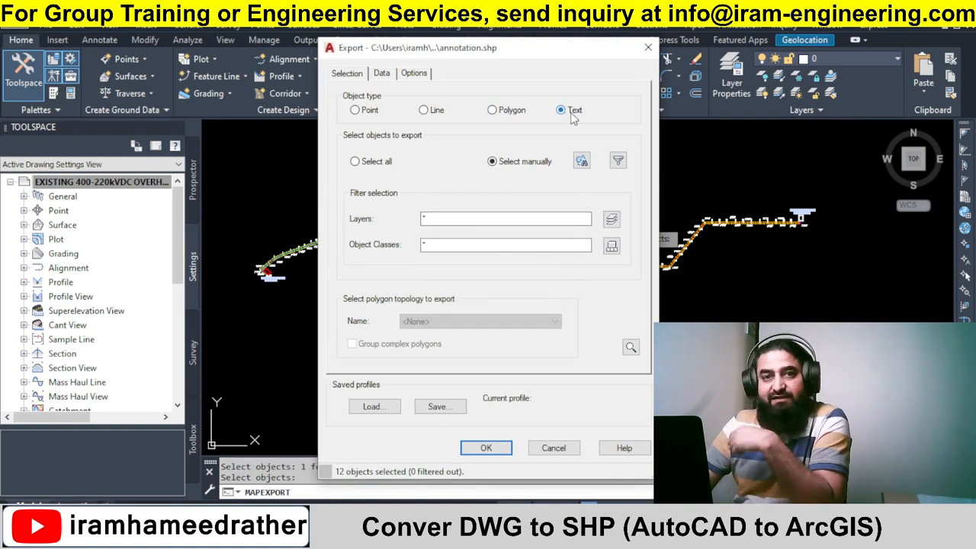
click(366, 112)
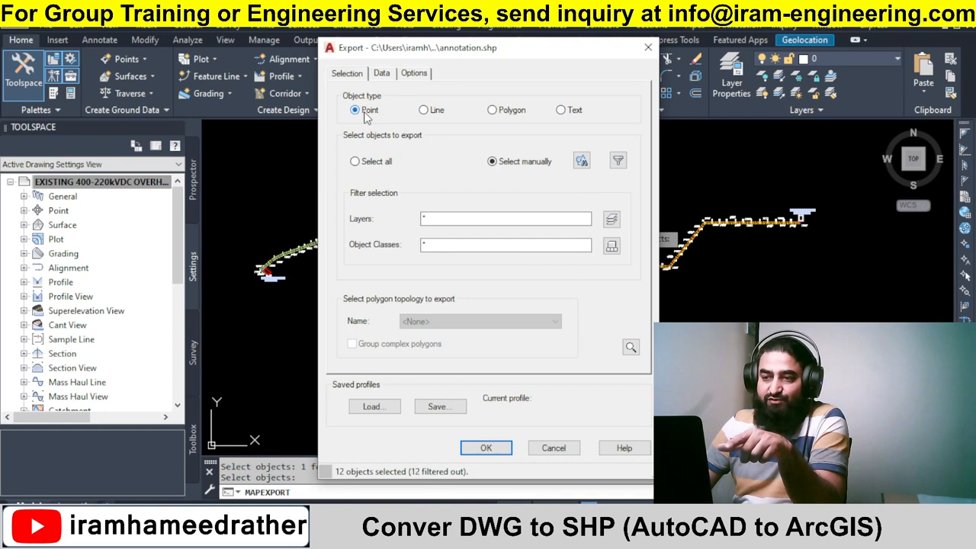
click(562, 111)
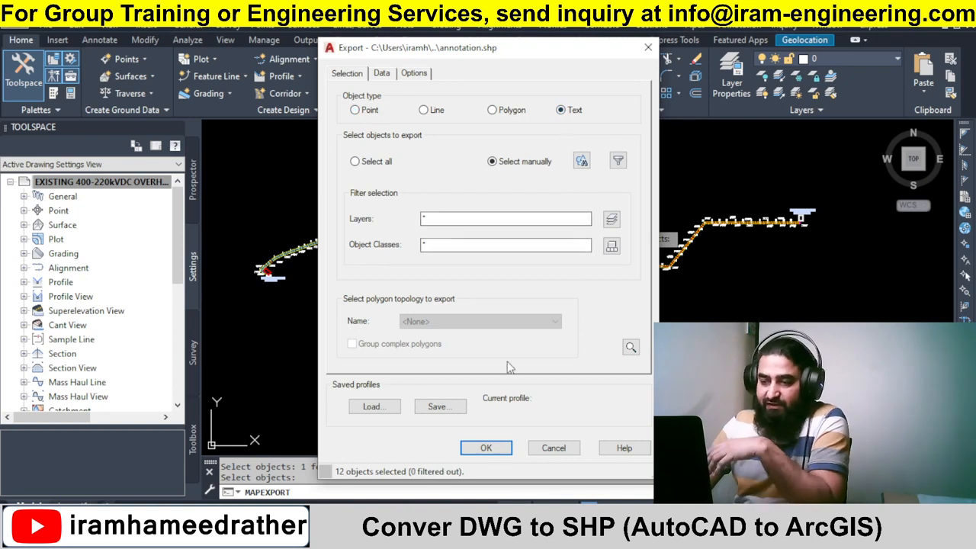
click(485, 448)
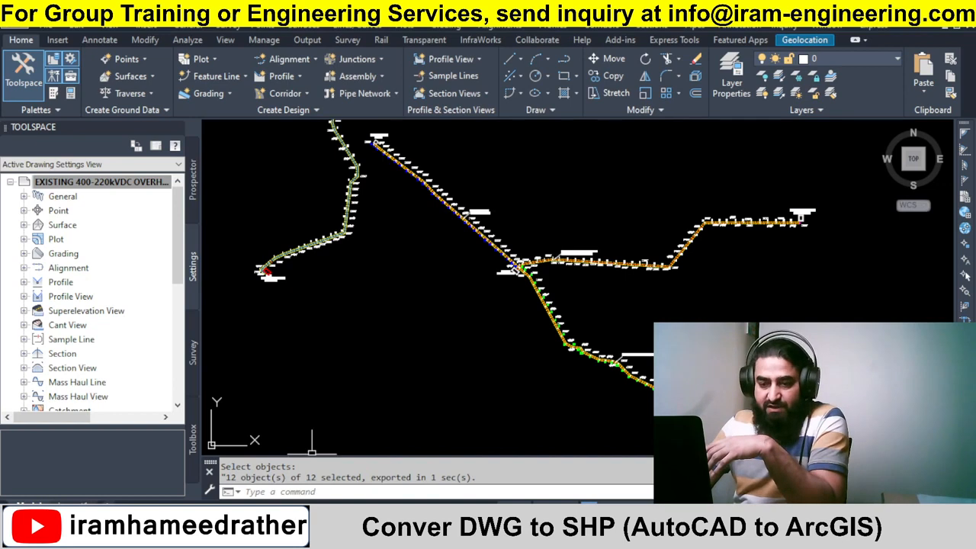
Review the exported annotation shapefile files in the Existing 400kV - 220kV OHTL folder.
click(293, 538)
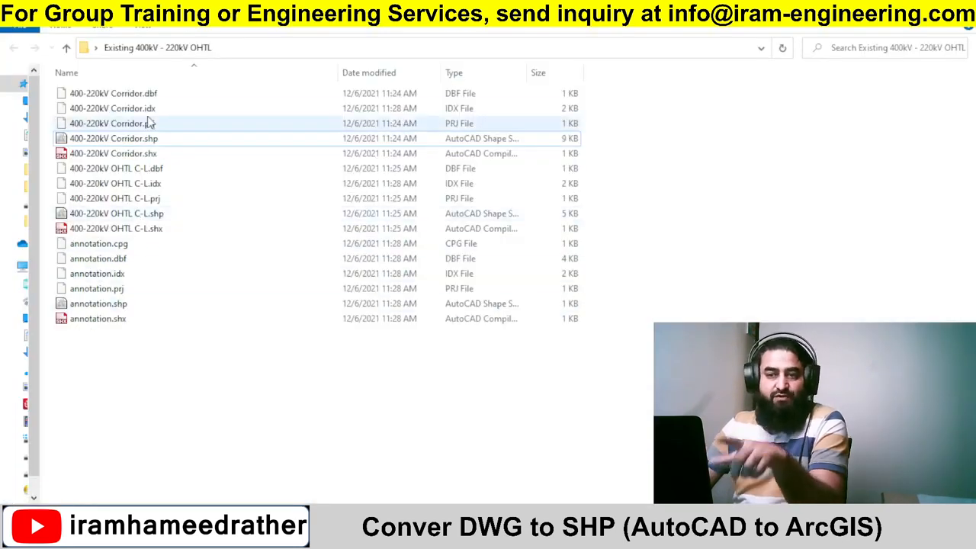
click(296, 538)
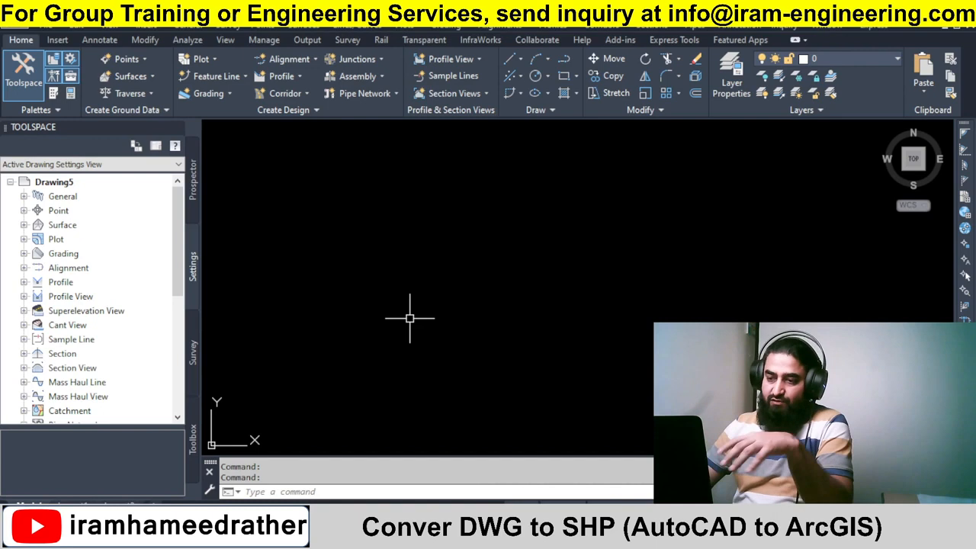
Hide the Toolspace in a new blank drawing and start the MAPIMPORT command.
click(176, 128)
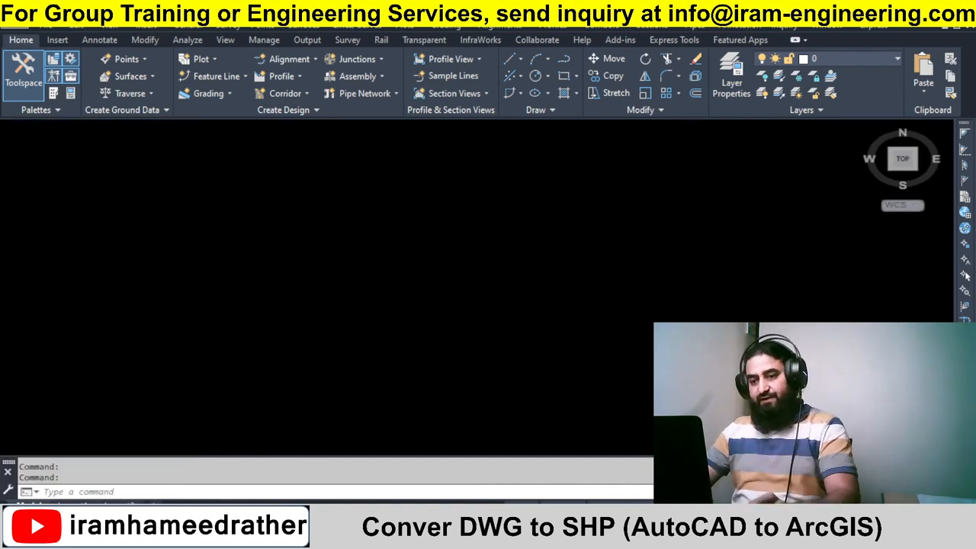
click(551, 226)
click(453, 338)
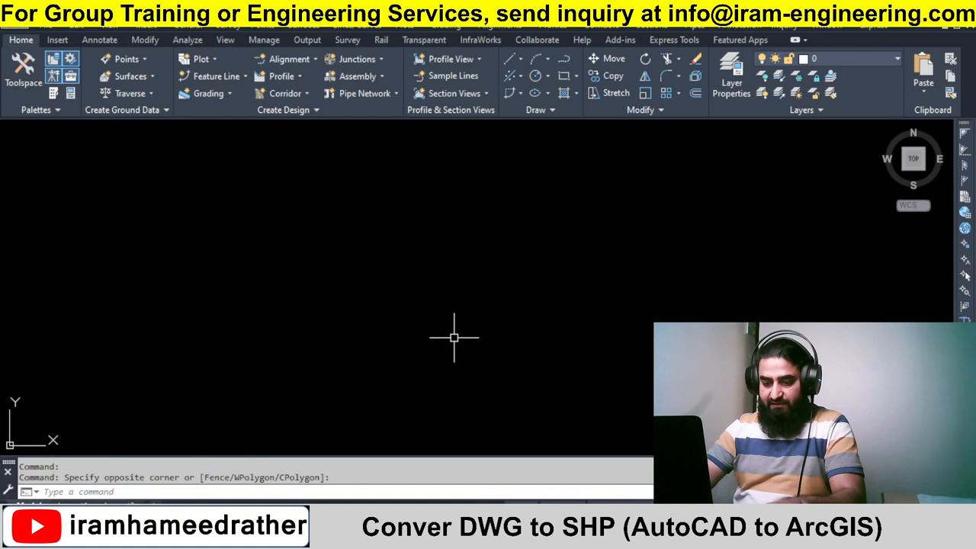
text(MA)
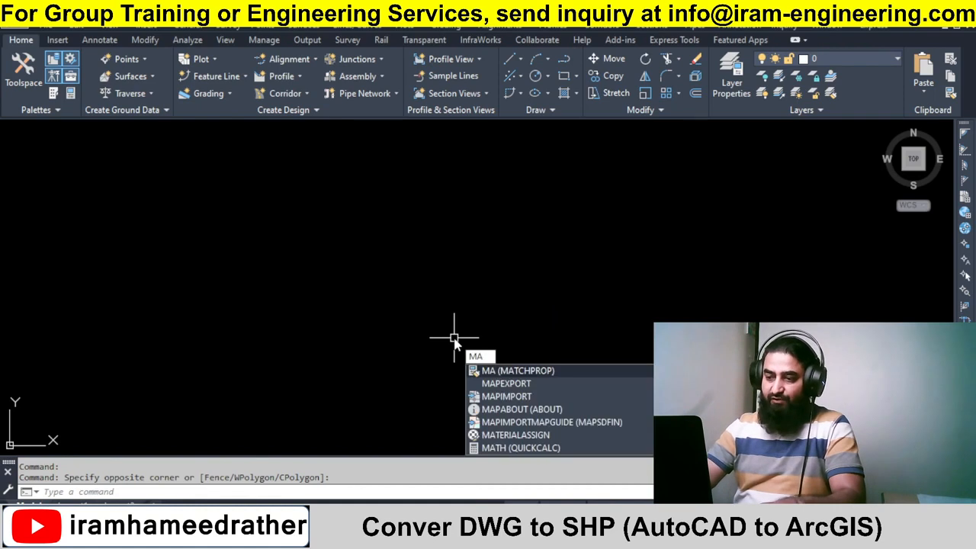
text(PIM)
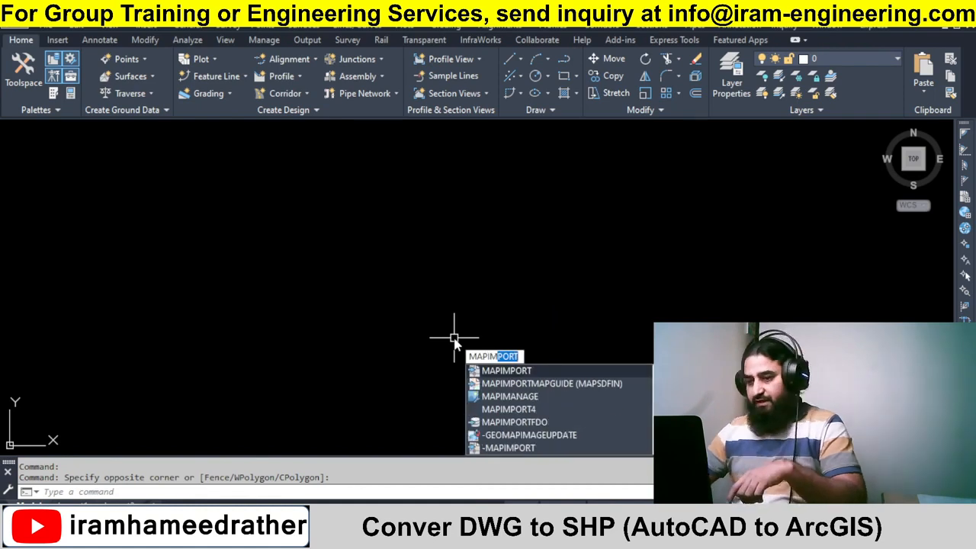
key(Return)
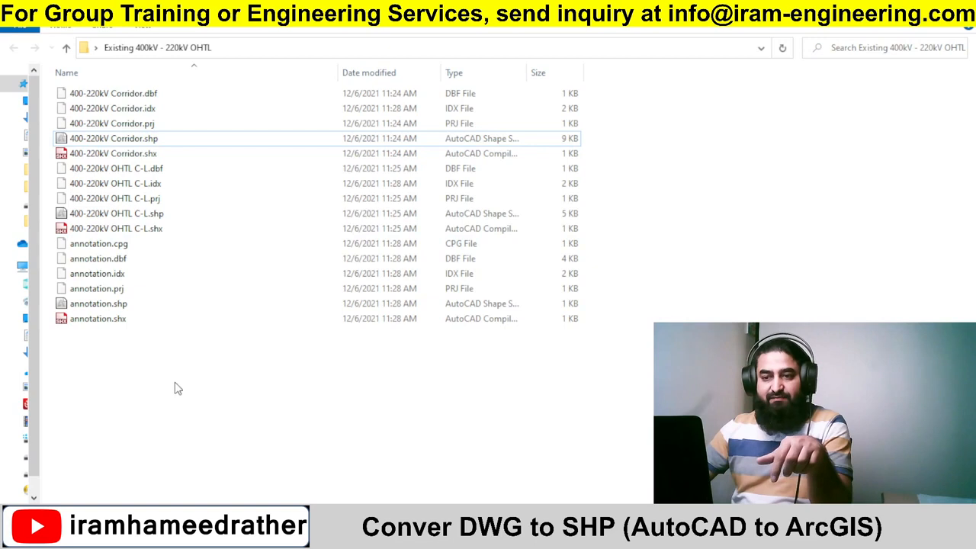
drag(175, 381, 75, 71)
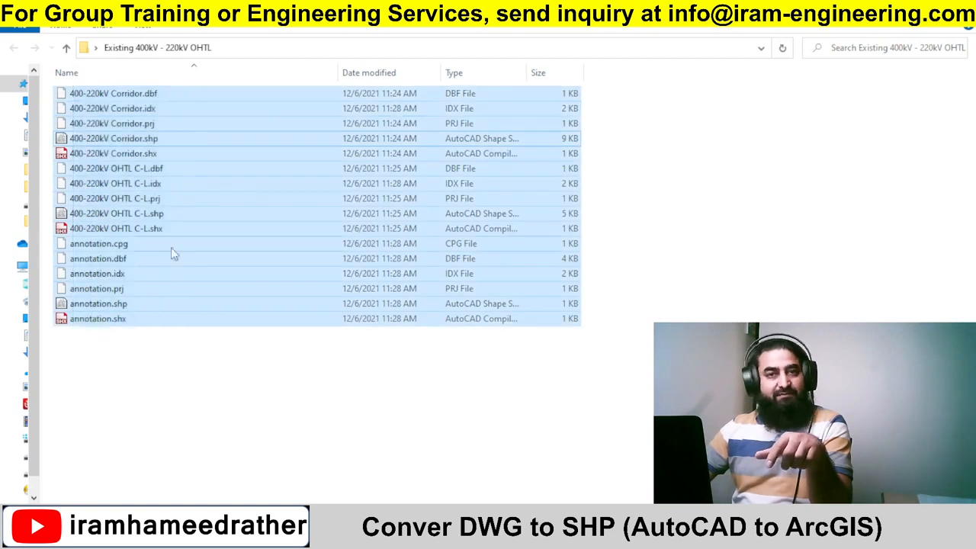
click(195, 381)
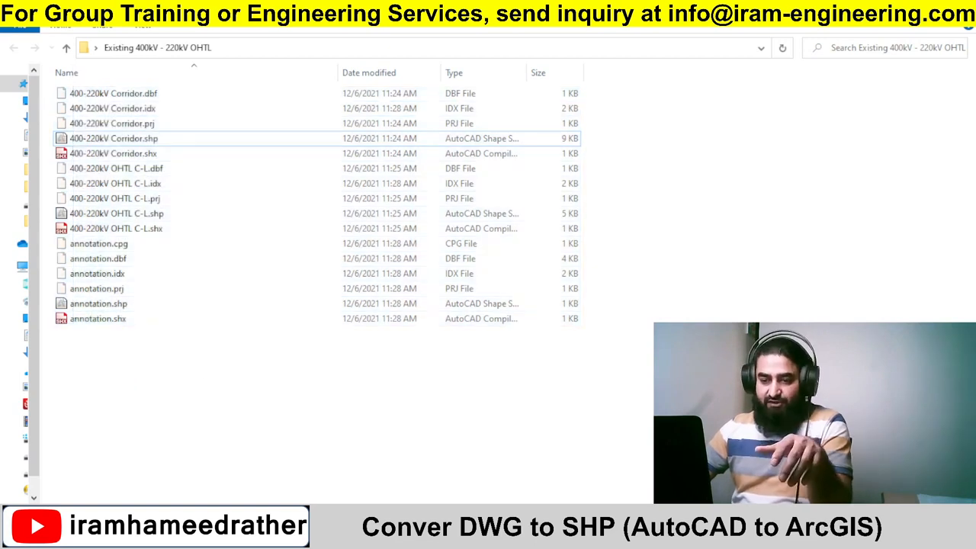
Import the 400-220kV Corridor.shp file from the Existing 400kV - 220kV OHTL folder as an ESRI Shapefile with default settings.
mouse_move(195, 534)
click(290, 461)
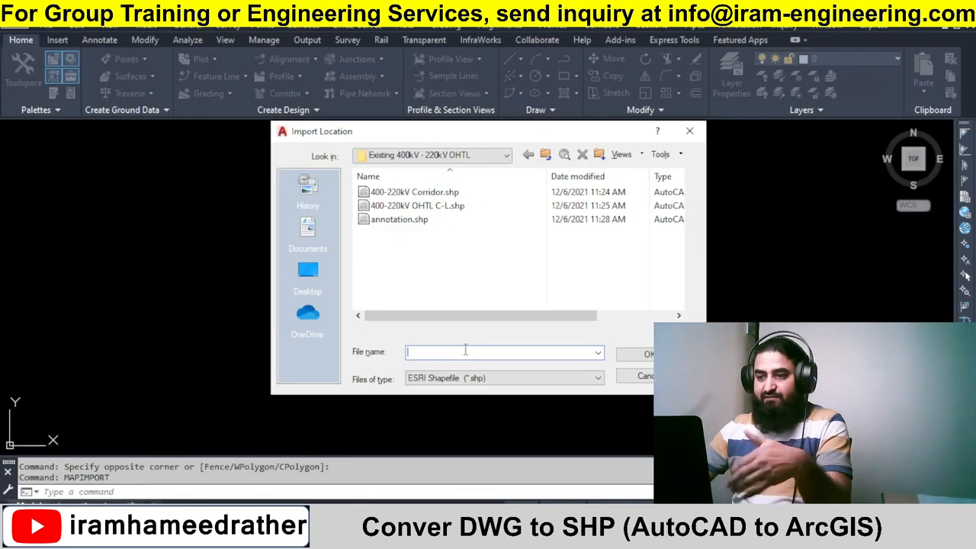
click(484, 385)
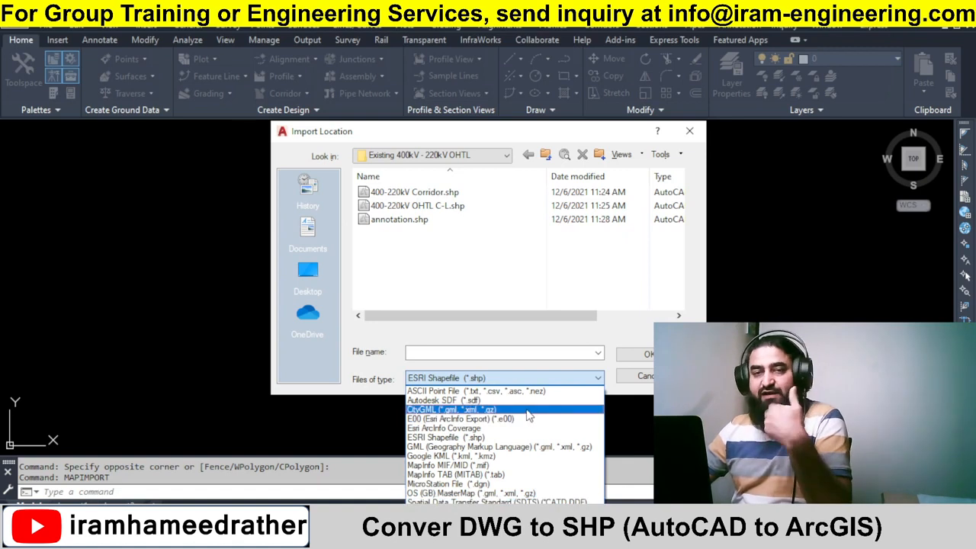
click(560, 267)
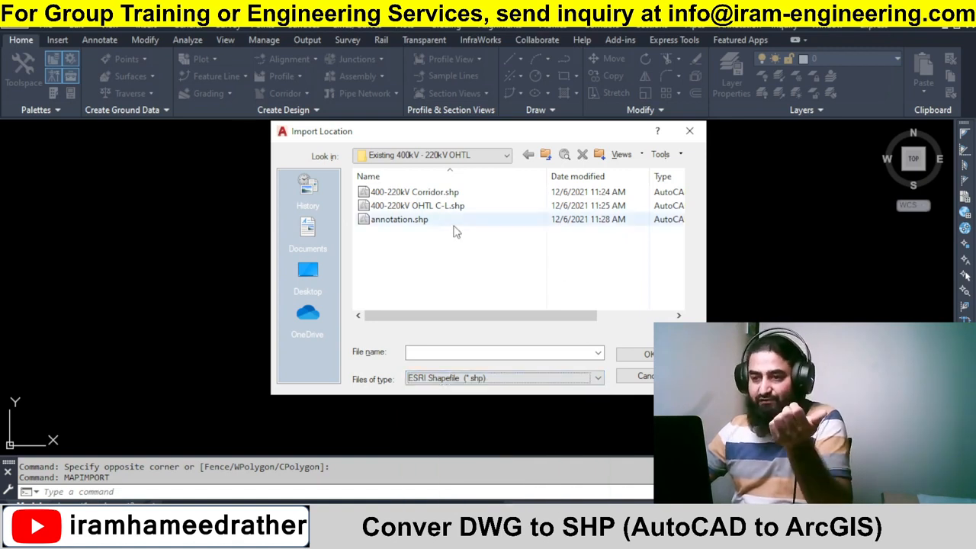
click(415, 196)
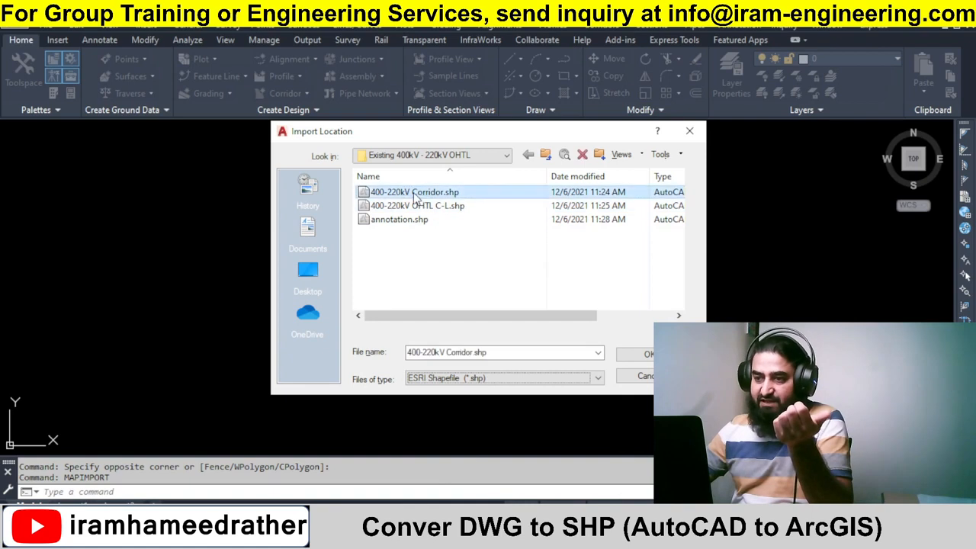
click(646, 355)
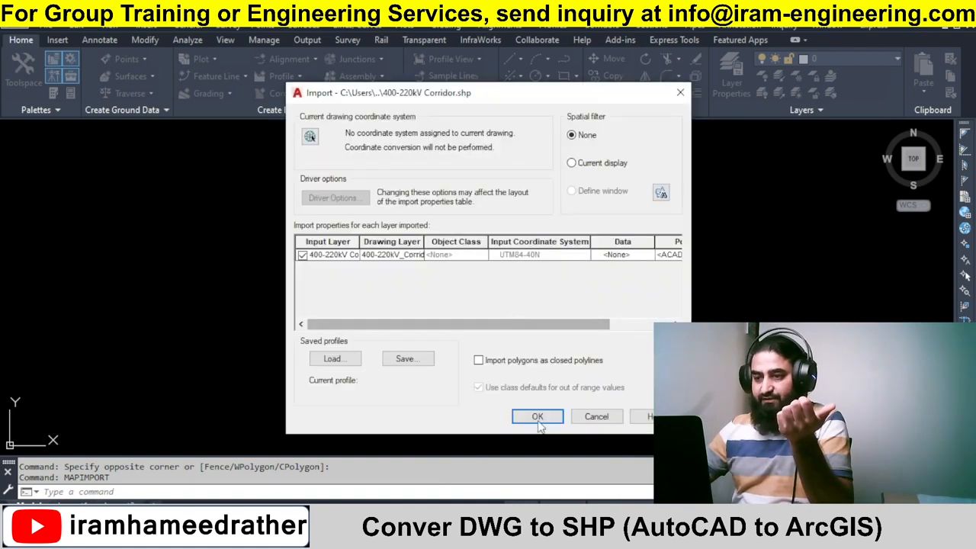
click(538, 424)
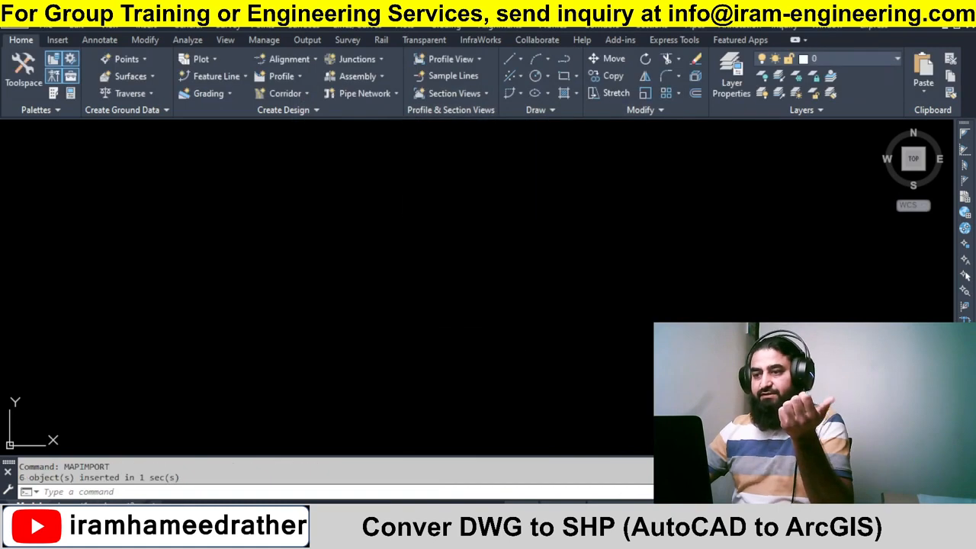
Zoom to the drawing extents and inspect the imported corridor geometry.
text(z)
key(Return)
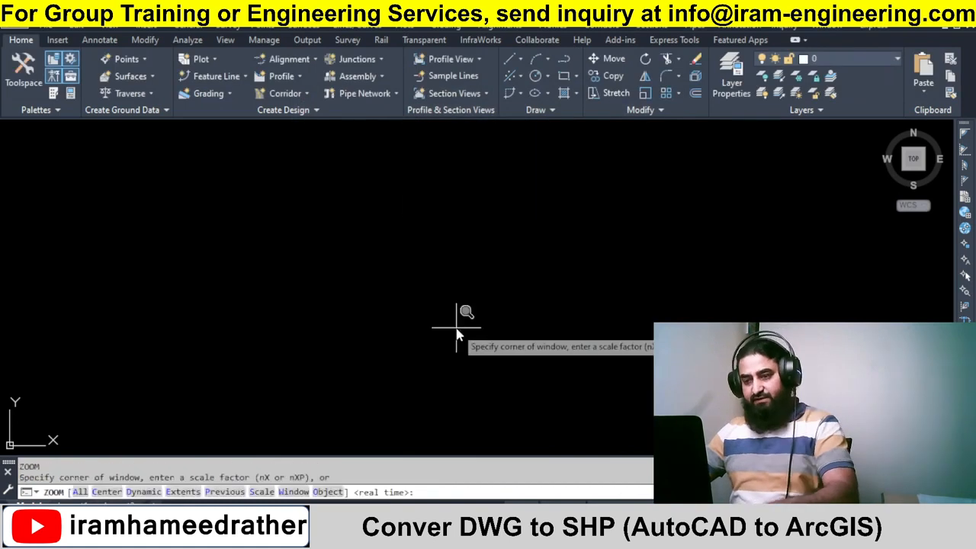
text(e)
key(Return)
scroll(458, 327, up, 4)
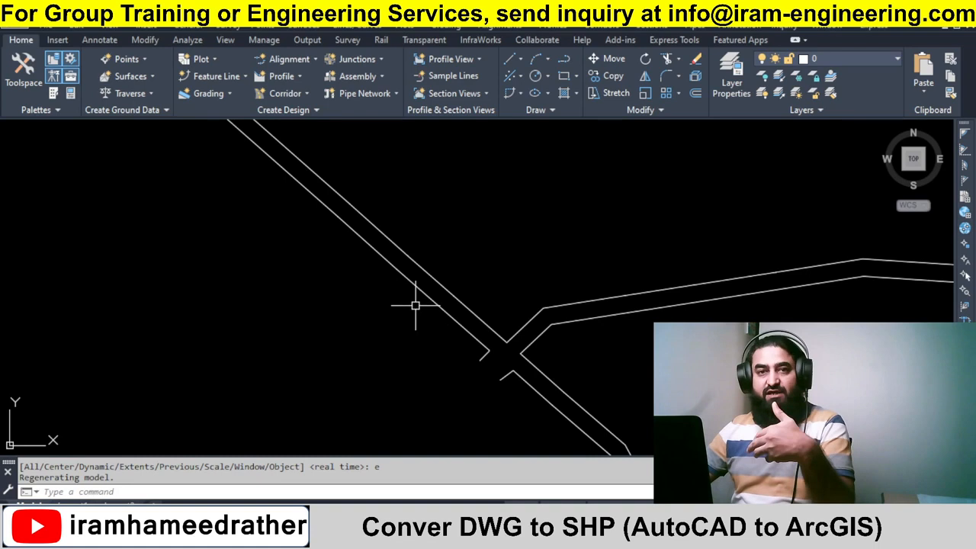
scroll(414, 305, down, 4)
scroll(434, 320, down, 5)
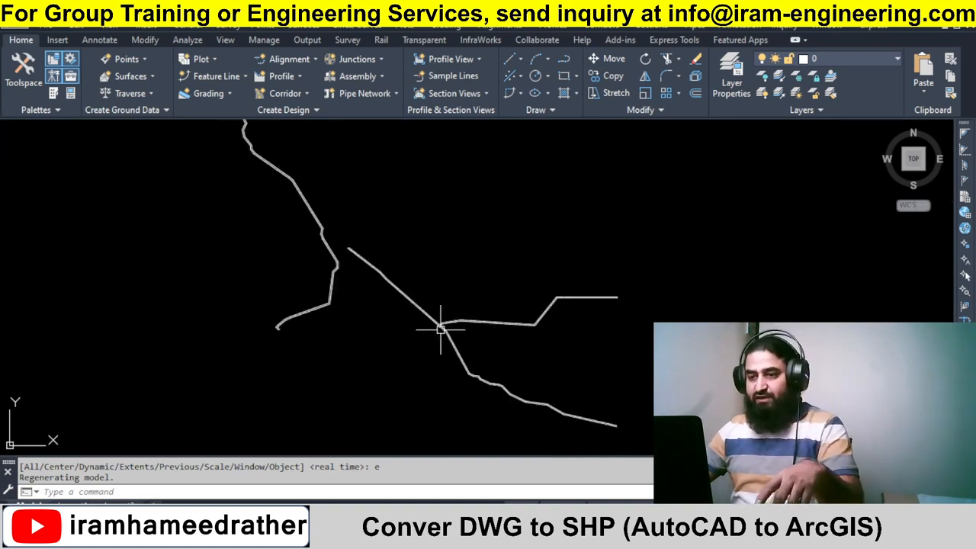
scroll(471, 330, up, 2)
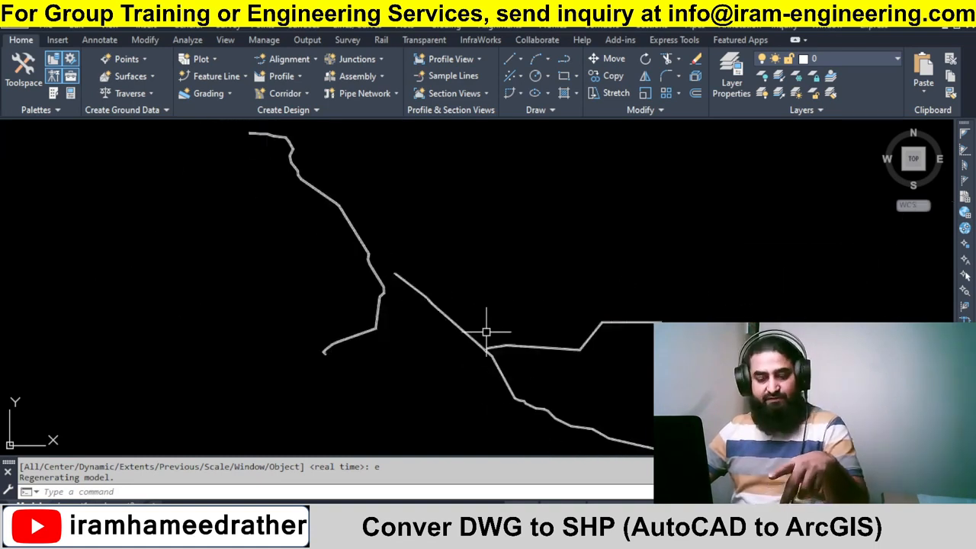